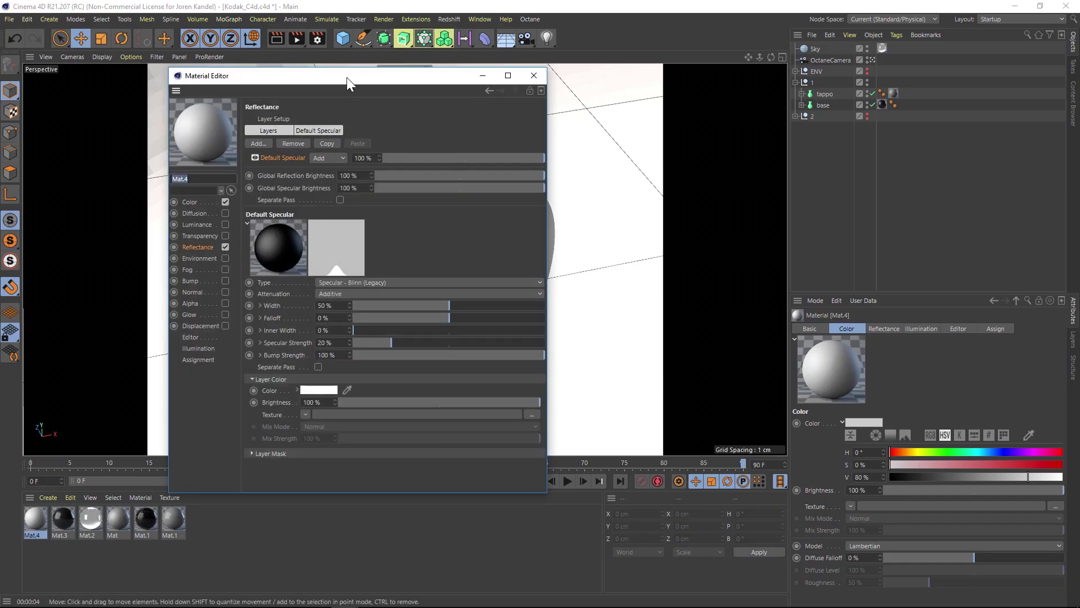
Apply Mat.4 to the base object and darken the material's color to a V value of 8%.
{"action": "left_click_drag", "start_coordinate": [347, 83], "coordinate": [572, 71]}
{"action": "left_click_drag", "start_coordinate": [35, 517], "coordinate": [881, 105]}
{"action": "left_click_drag", "start_coordinate": [585, 63], "coordinate": [681, 56]}
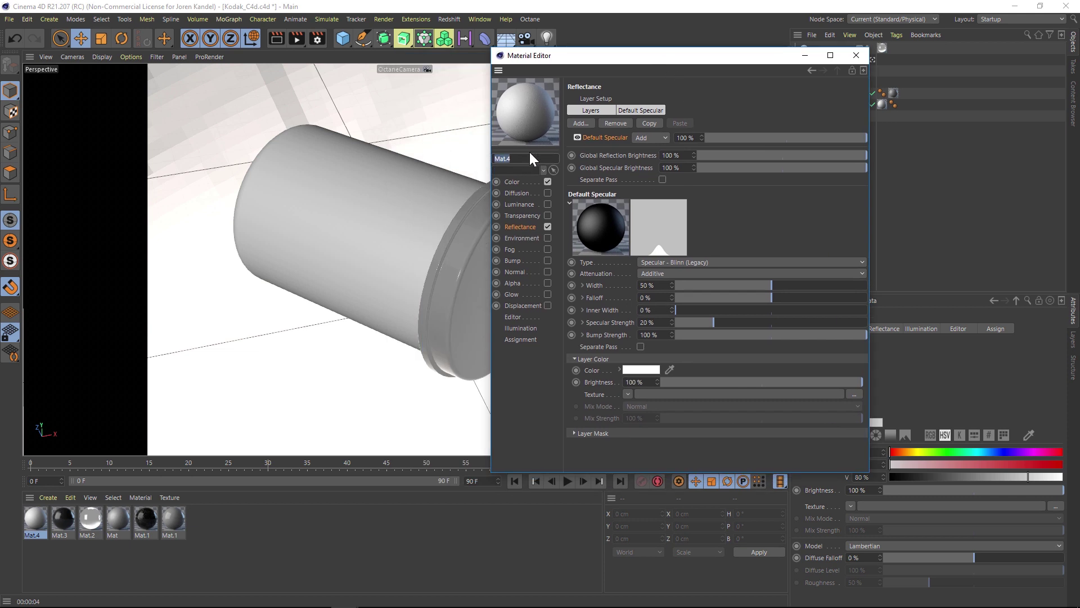
{"action": "left_click", "coordinate": [511, 182]}
{"action": "left_click", "coordinate": [679, 152]}
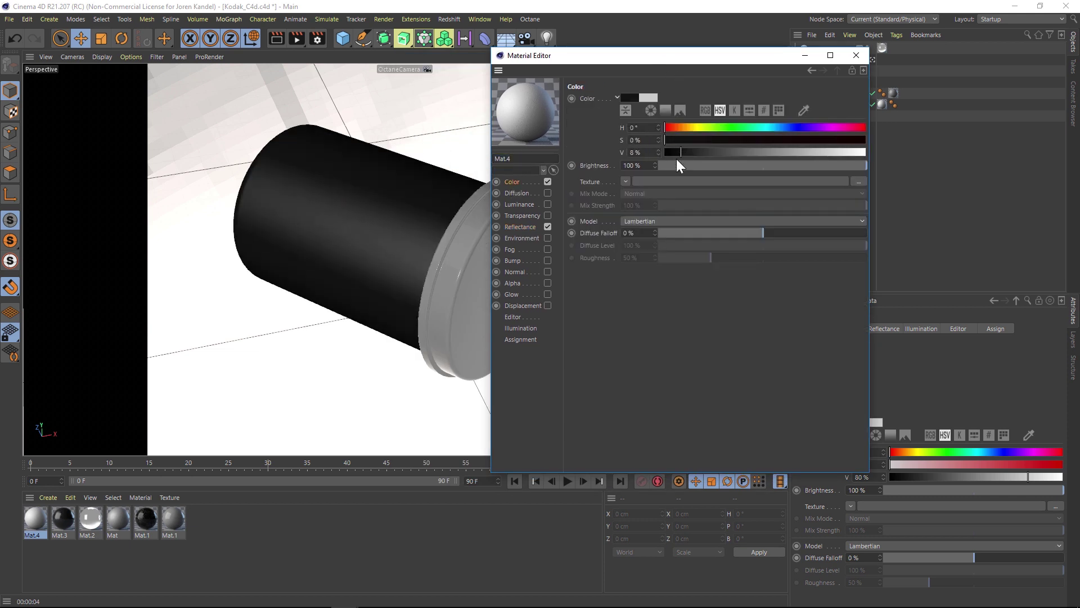
Replace Mat.4's Default Specular reflectance layer with a GGX layer and set its specular strength to 0%.
{"action": "left_click", "coordinate": [513, 227]}
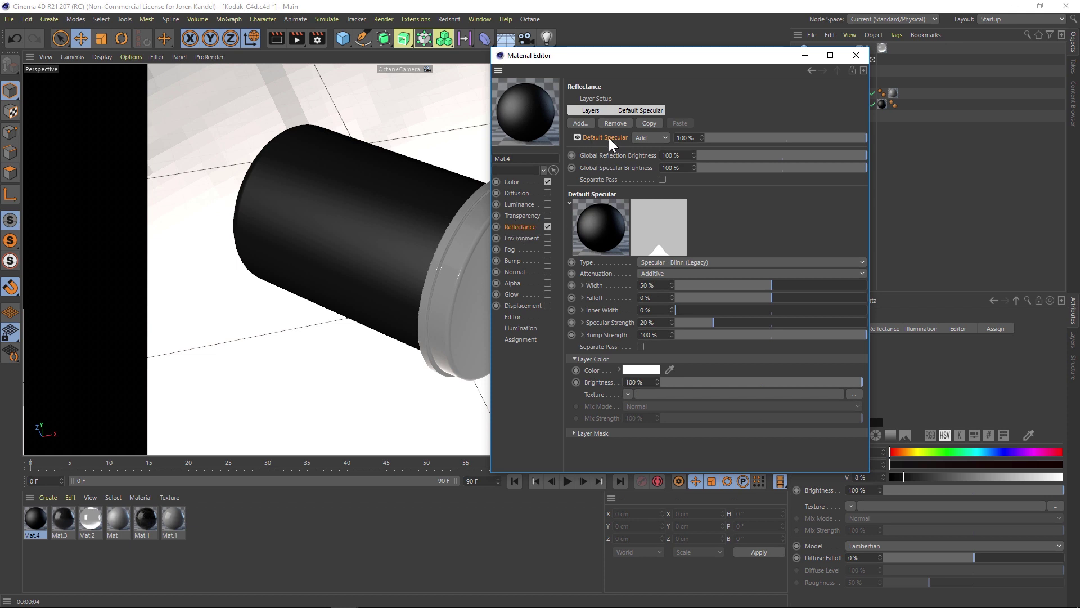
{"action": "key", "text": "Delete"}
{"action": "left_click", "coordinate": [577, 122]}
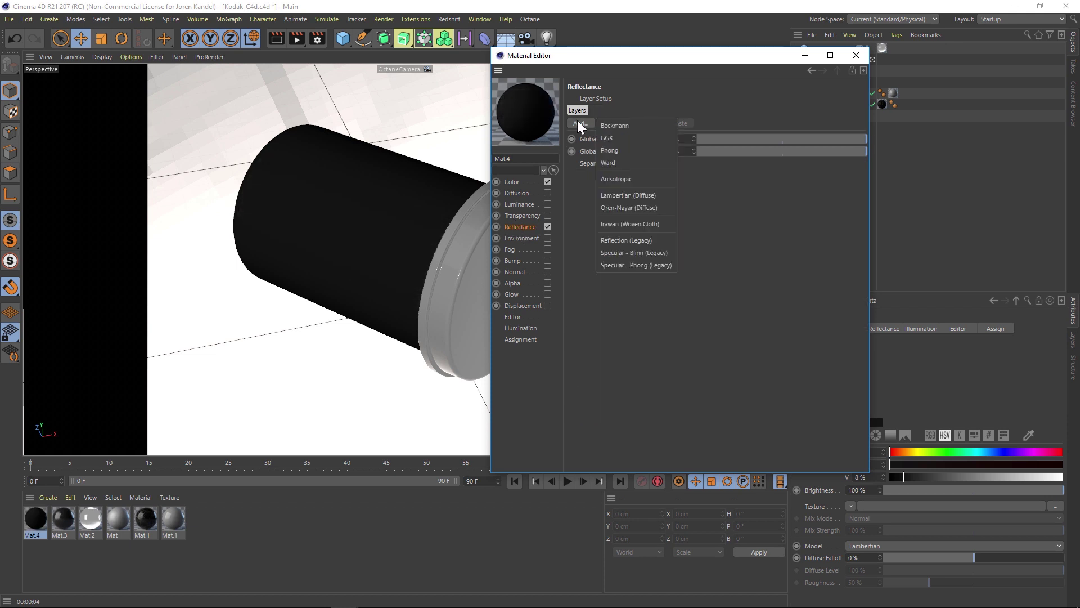
{"action": "left_click", "coordinate": [622, 137]}
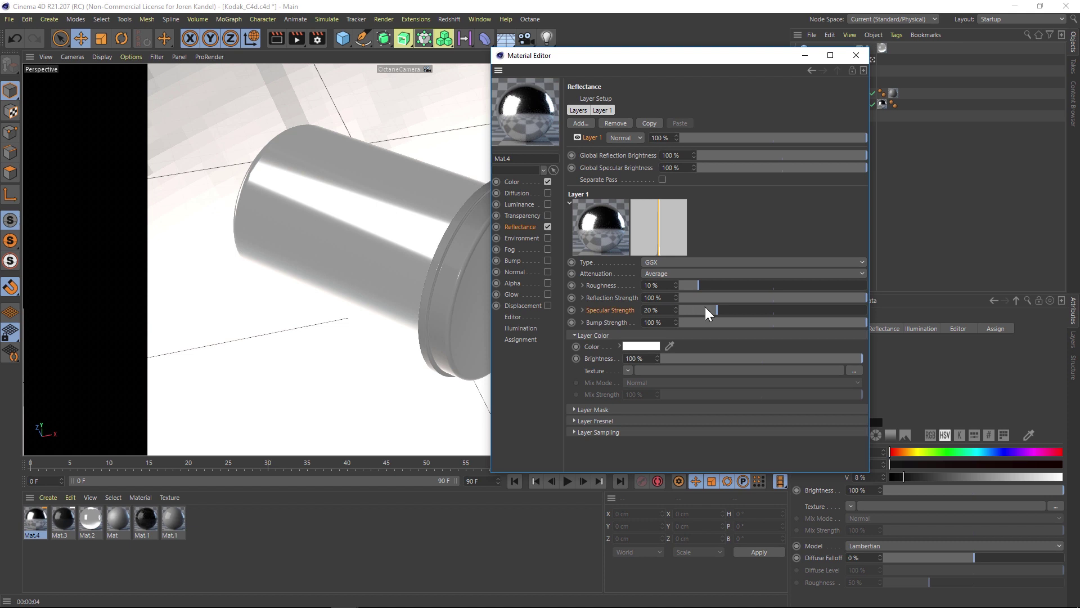
{"action": "left_click_drag", "start_coordinate": [705, 311], "coordinate": [673, 308]}
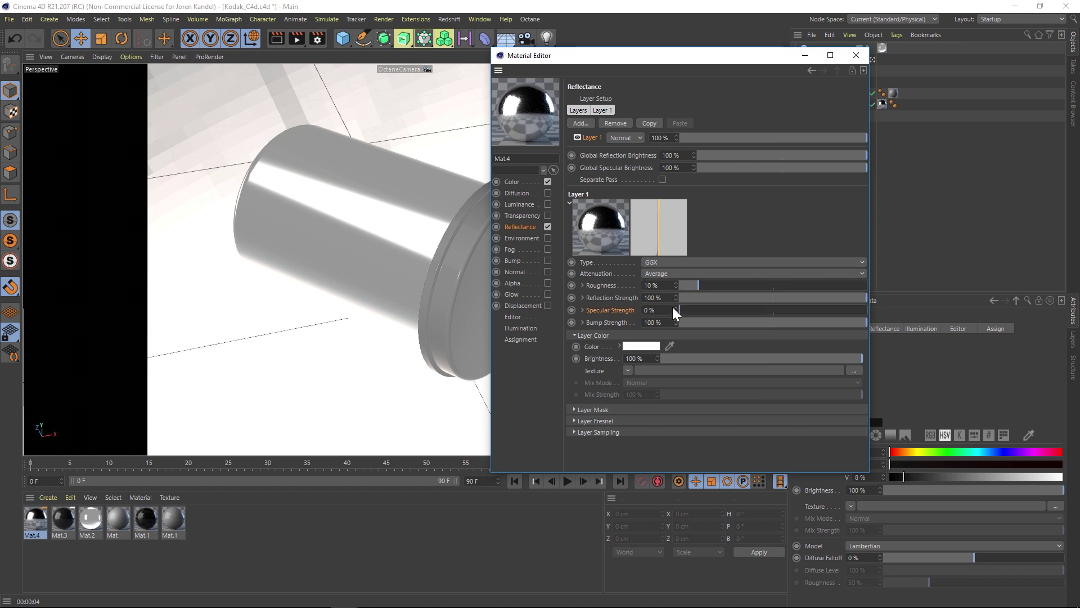
Set the GGX layer's Fresnel to Dielectric with an IOR of 1.5.
{"action": "left_click", "coordinate": [589, 420]}
{"action": "left_click", "coordinate": [633, 433]}
{"action": "left_click", "coordinate": [649, 456]}
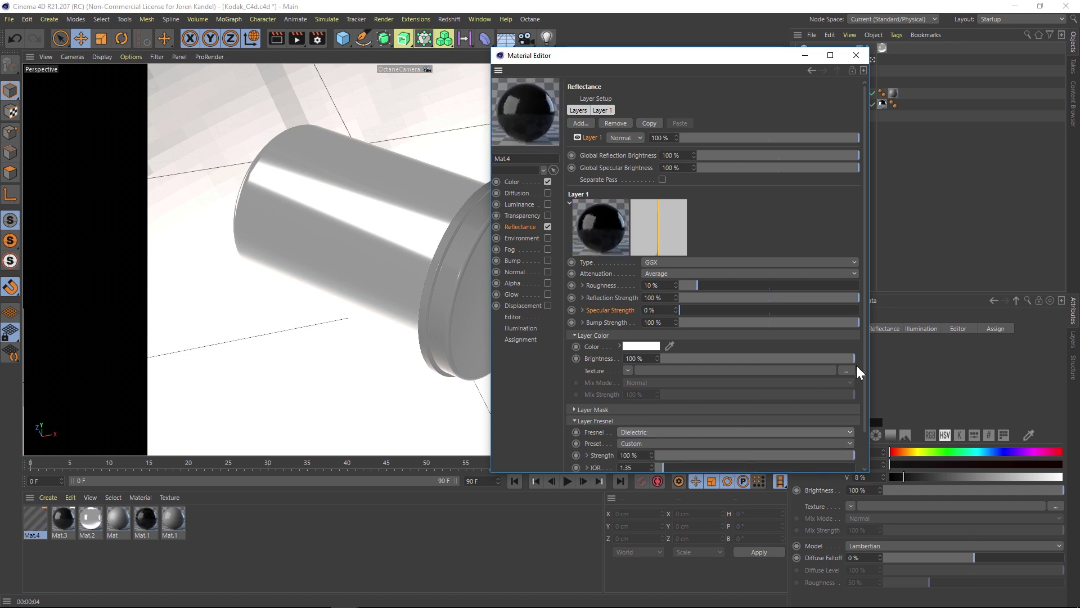
{"action": "left_click_drag", "start_coordinate": [867, 373], "coordinate": [864, 411]}
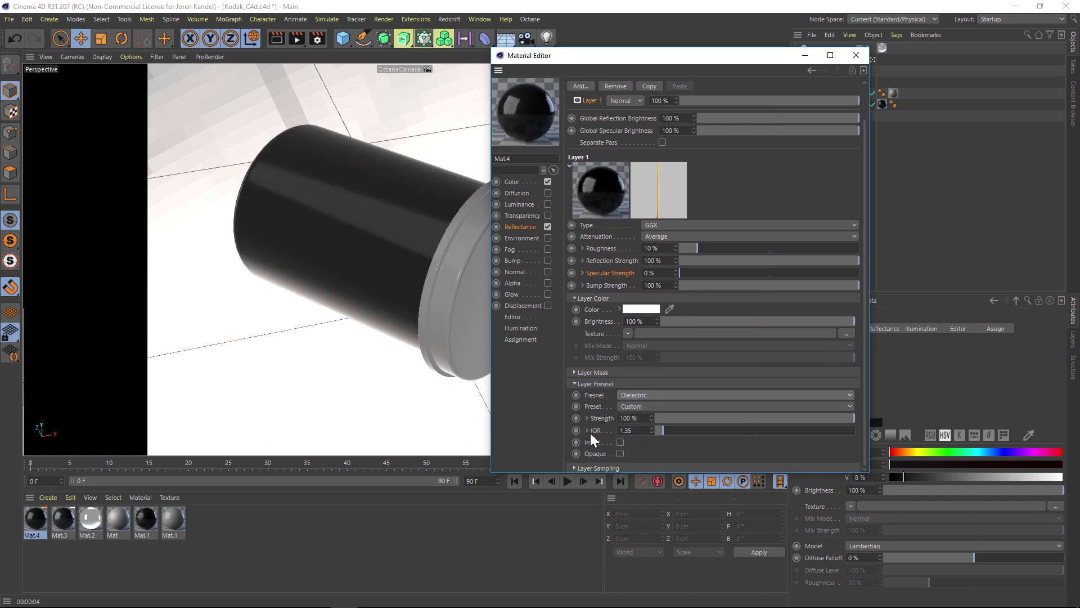
{"action": "left_click", "coordinate": [626, 430]}
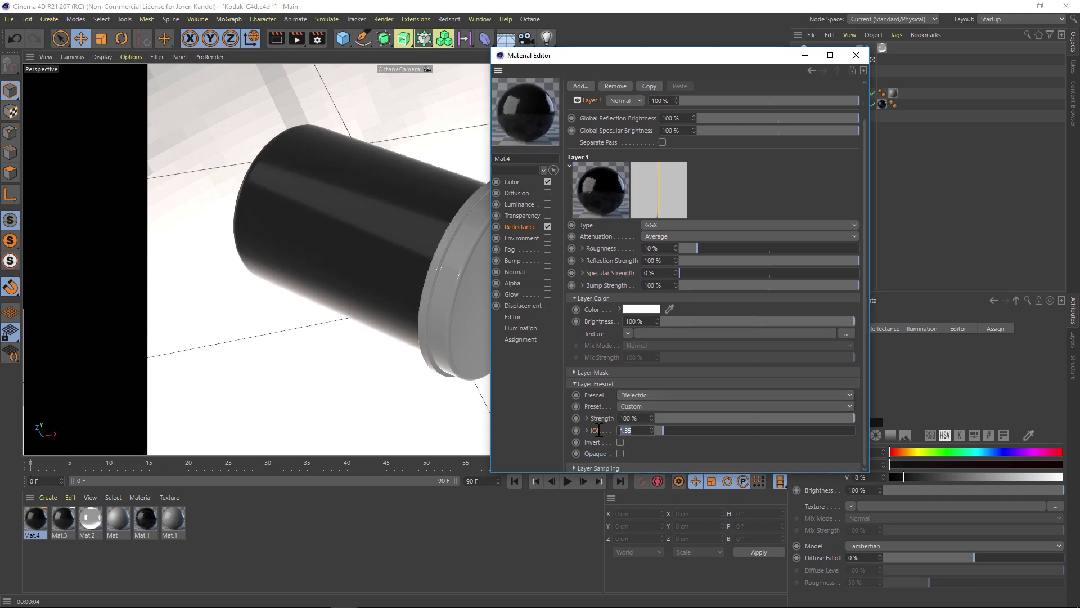
{"action": "type", "text": "1.5"}
{"action": "key", "text": "Return"}
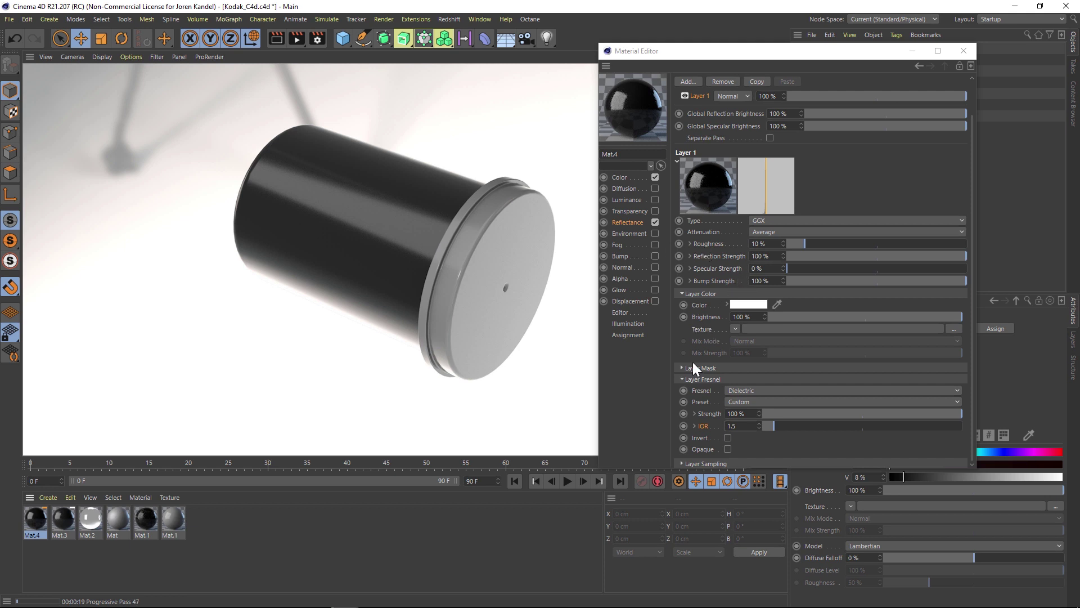
Load the Smudge 09_8K map as the GGX layer's roughness texture without copying it to the project location.
{"action": "left_click", "coordinate": [708, 243]}
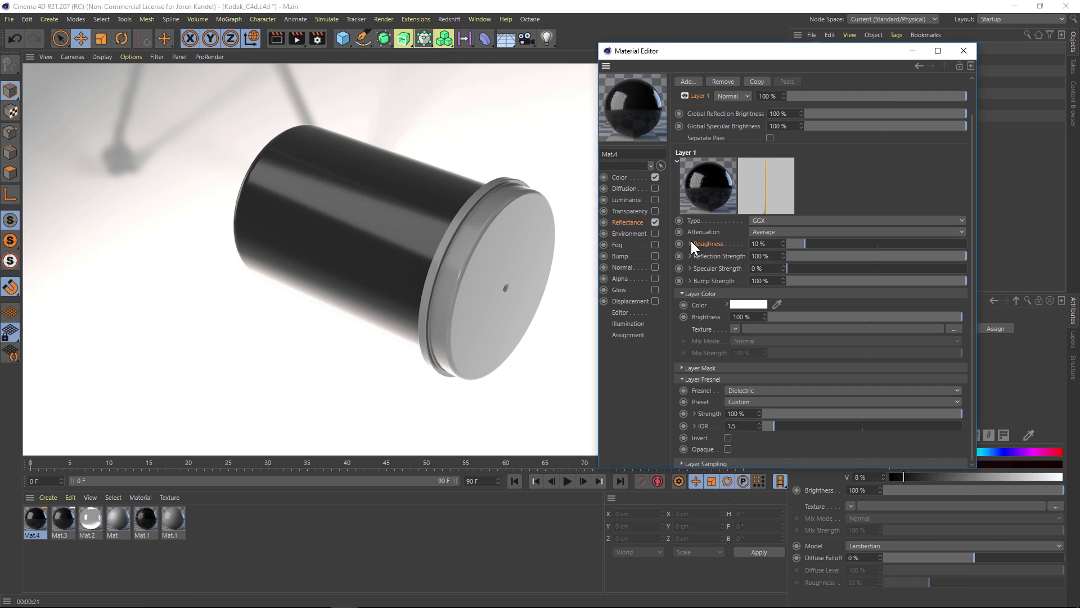
{"action": "left_click", "coordinate": [689, 244]}
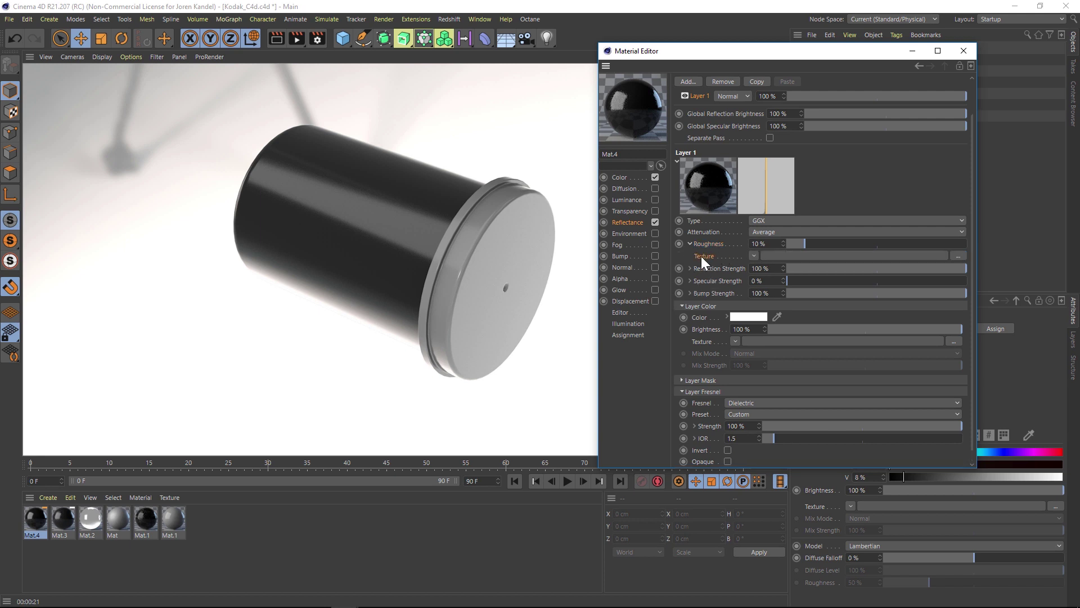
{"action": "left_click", "coordinate": [753, 256]}
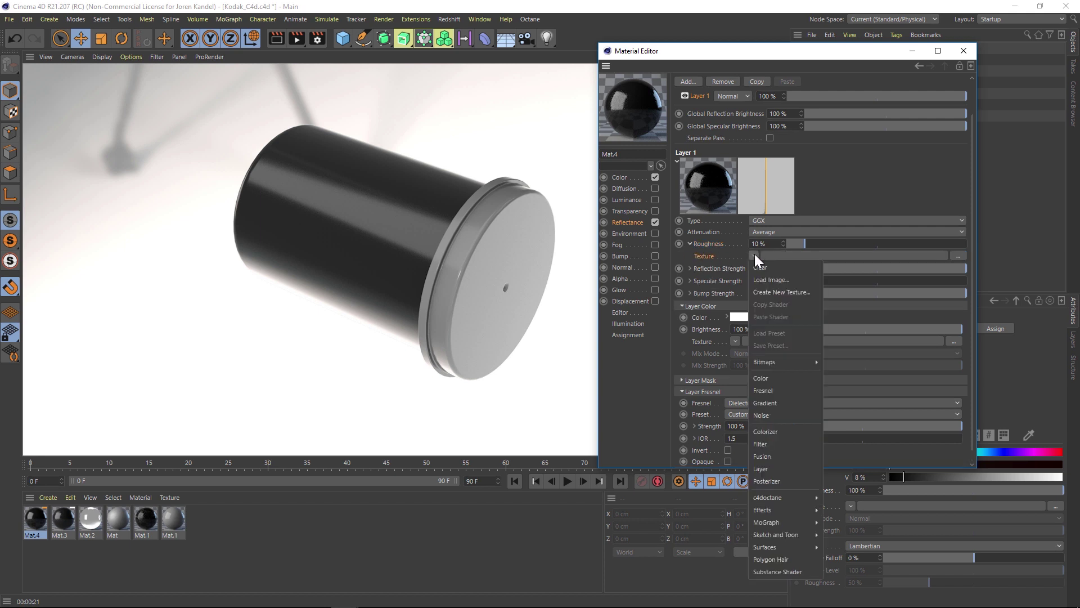
{"action": "left_click", "coordinate": [785, 279]}
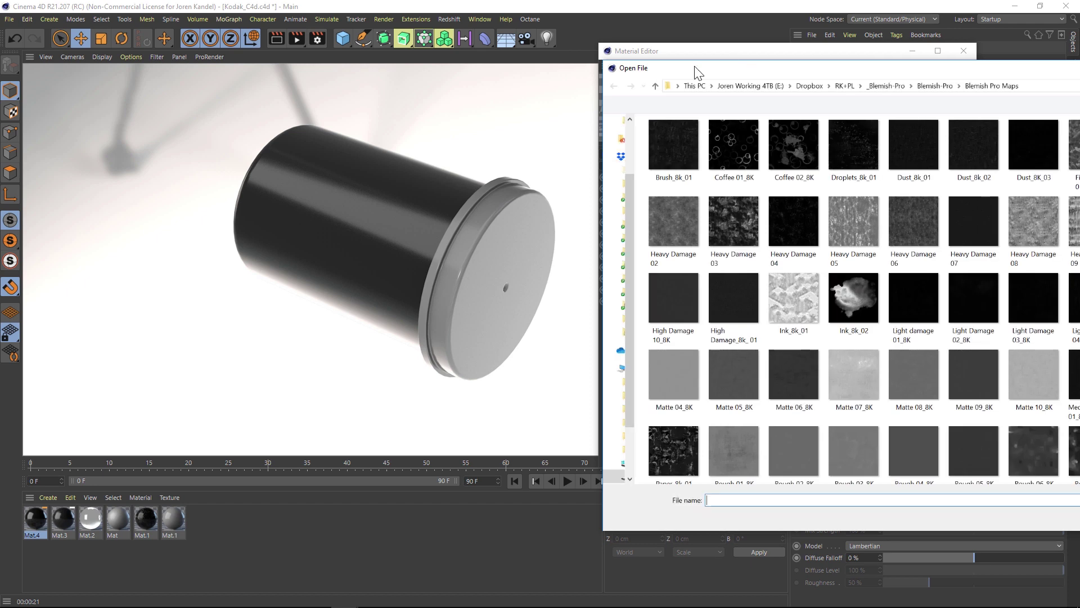
{"action": "left_click_drag", "start_coordinate": [698, 72], "coordinate": [159, 65]}
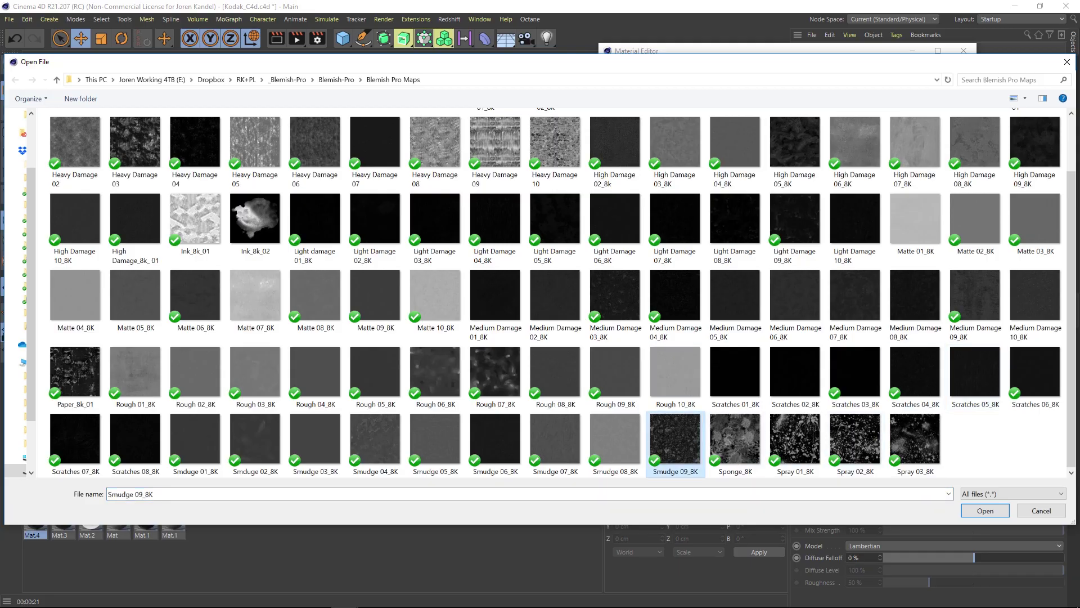
{"action": "double_click", "coordinate": [660, 430]}
{"action": "left_click", "coordinate": [619, 358]}
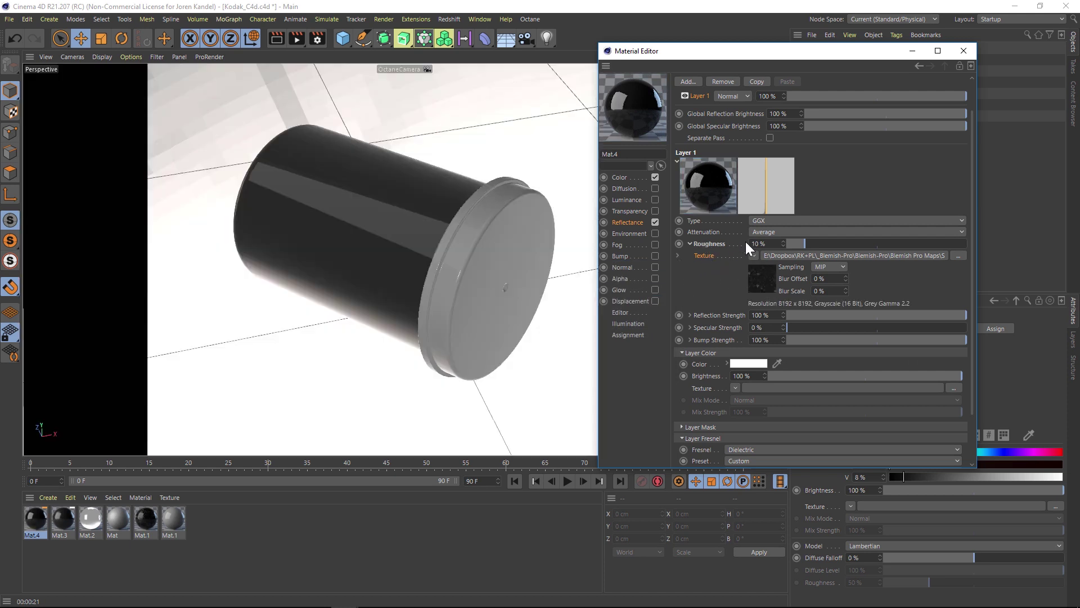
Render the view to preview the smudges and raise the layer's roughness to 68%.
{"action": "left_click", "coordinate": [275, 38]}
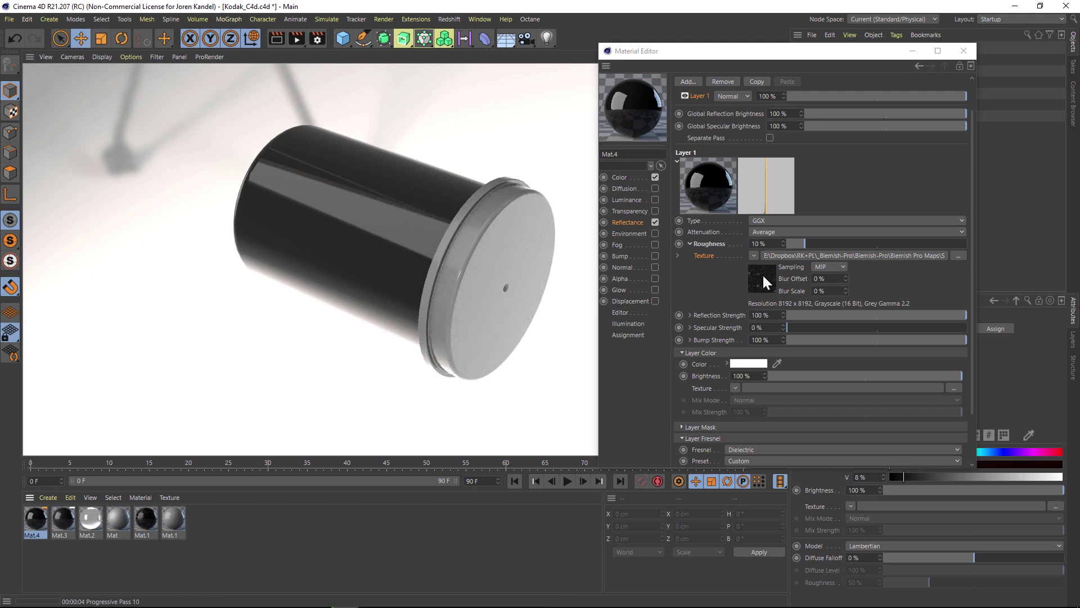
{"action": "left_click", "coordinate": [704, 245]}
{"action": "left_click", "coordinate": [911, 243]}
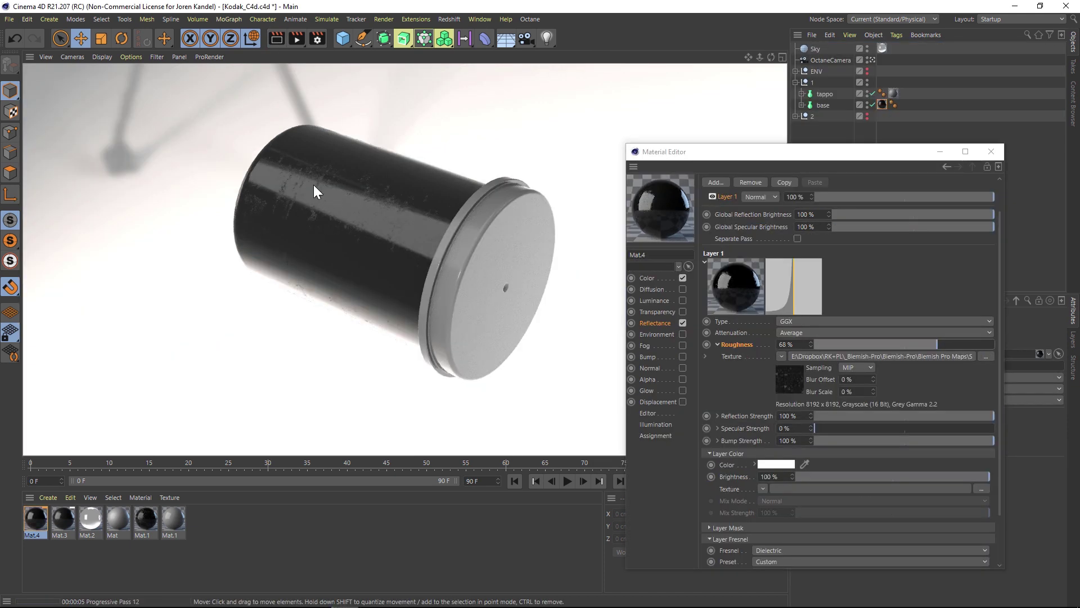
Set Length U and Length V of the base object's material tag to 30% and render the view.
{"action": "left_click_drag", "start_coordinate": [814, 158], "coordinate": [299, 362]}
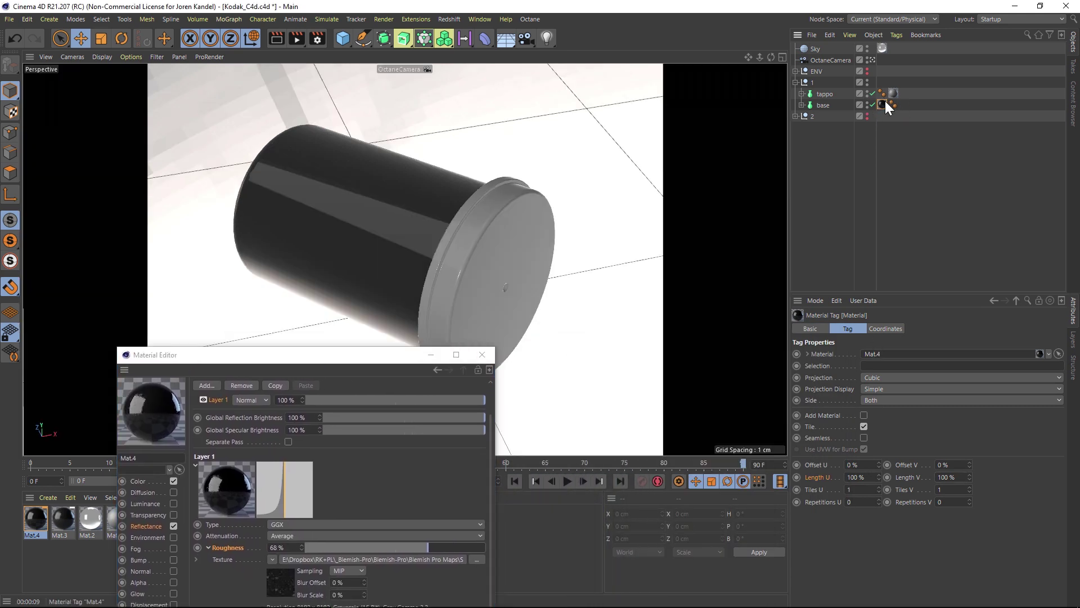
{"action": "double_click", "coordinate": [860, 477]}
{"action": "type", "text": "2"}
{"action": "type", "text": "0"}
{"action": "key", "text": "Tab"}
{"action": "type", "text": "30"}
{"action": "key", "text": "Return"}
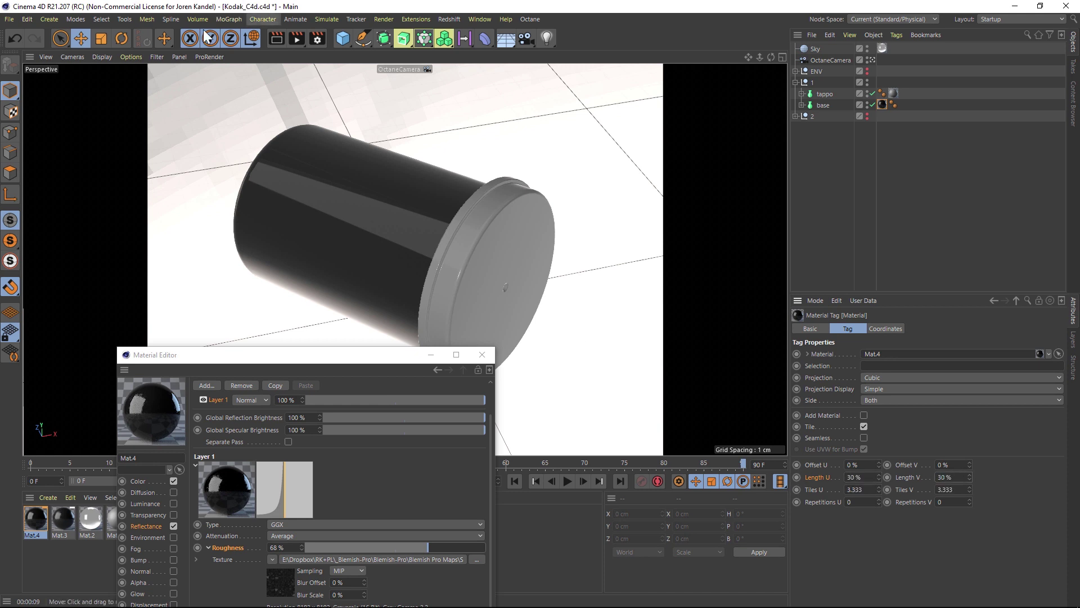
{"action": "left_click", "coordinate": [276, 39]}
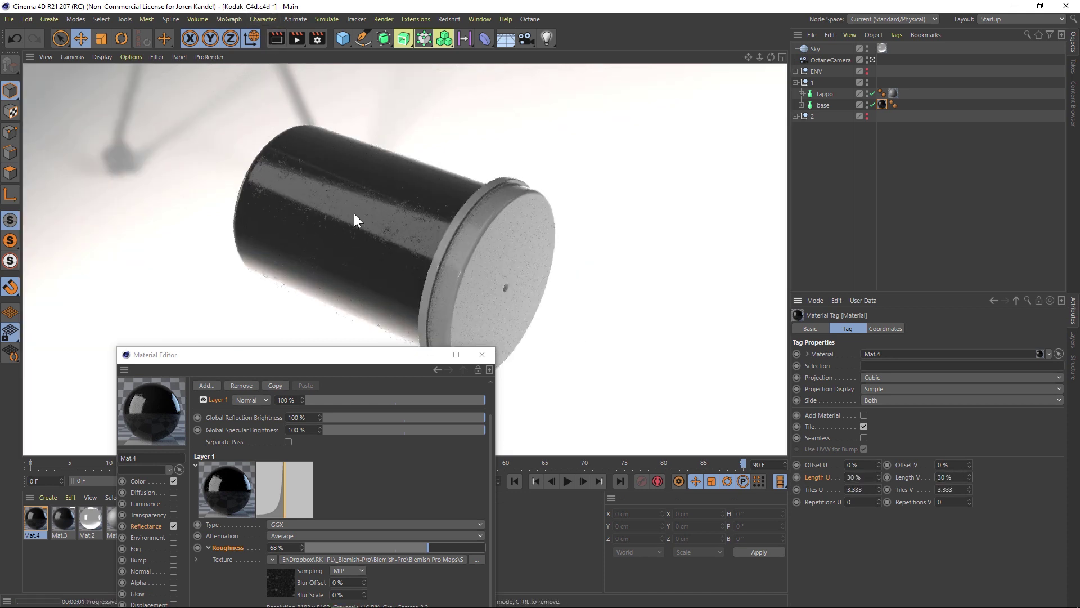
{"action": "left_click_drag", "start_coordinate": [350, 355], "coordinate": [823, 137]}
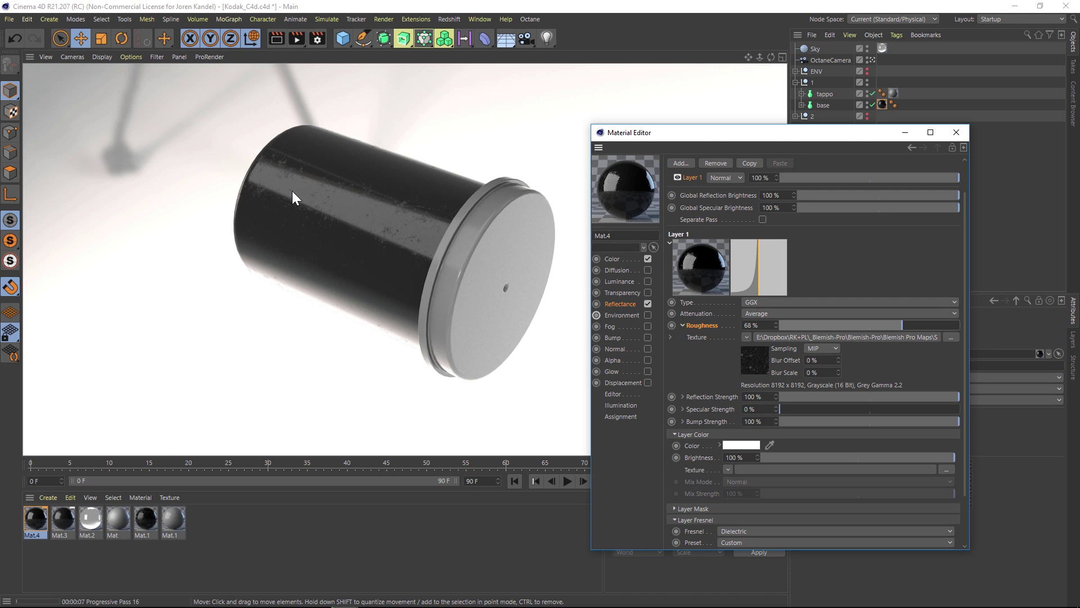
Wrap the roughness texture in a Colorizer shader and open its gradient settings.
{"action": "left_click", "coordinate": [697, 335]}
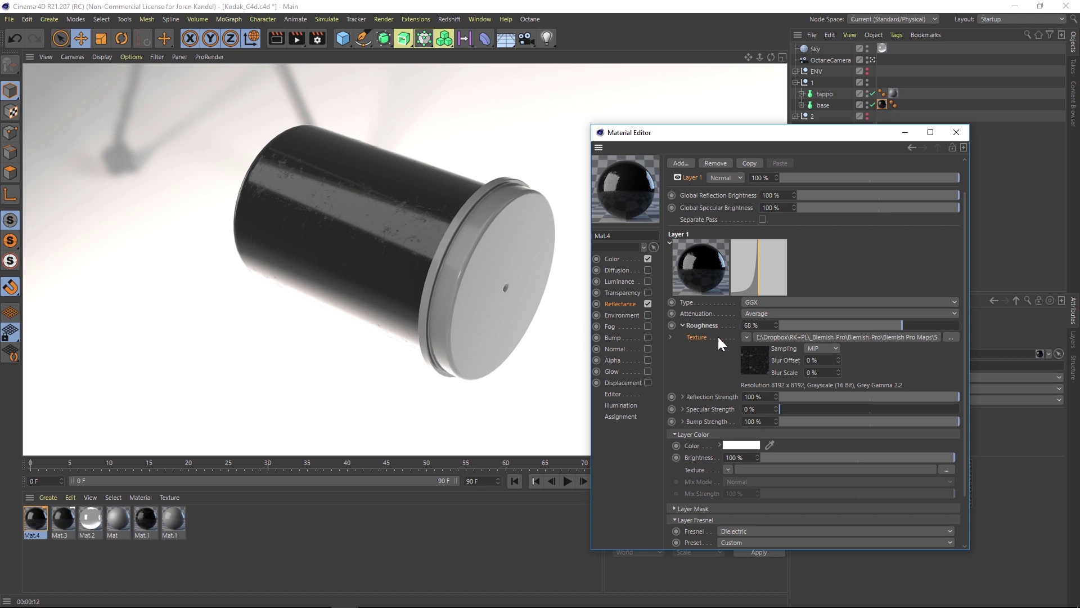
{"action": "left_click", "coordinate": [747, 336]}
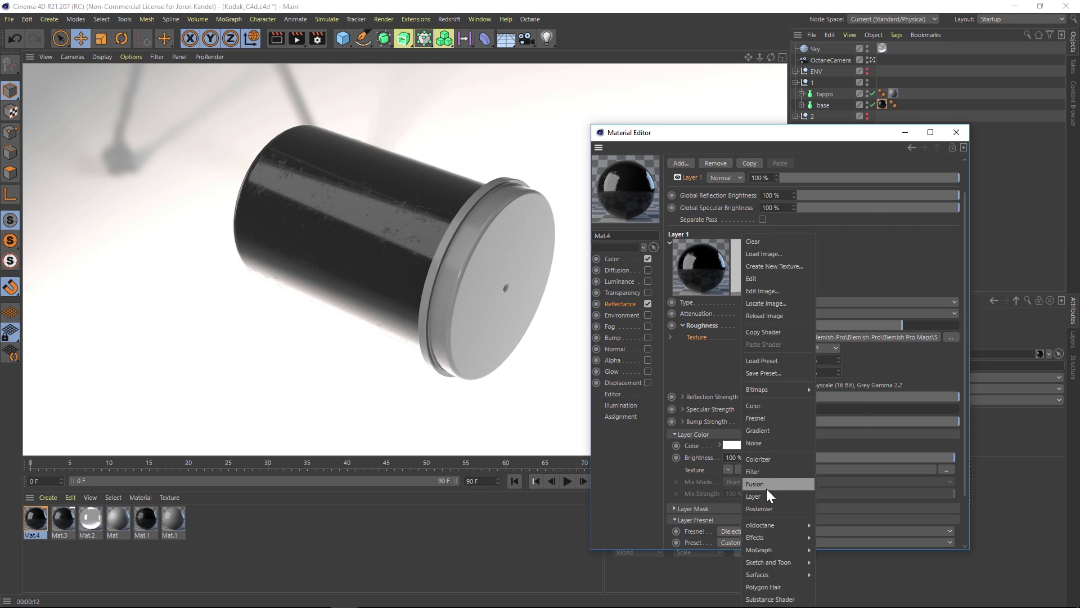
{"action": "left_click", "coordinate": [769, 458]}
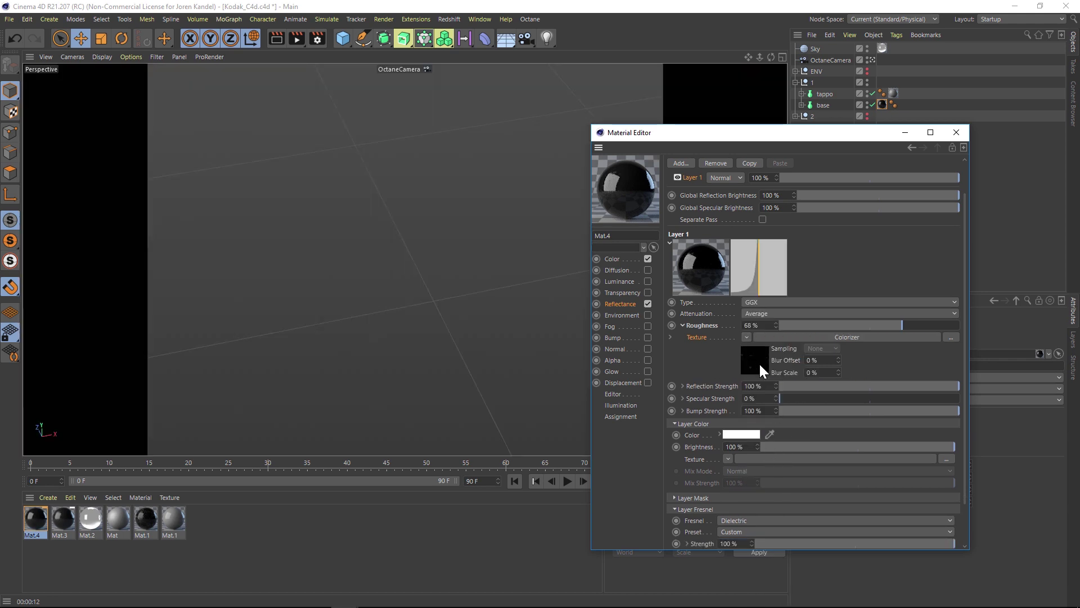
{"action": "left_click", "coordinate": [760, 363]}
{"action": "left_click", "coordinate": [696, 337]}
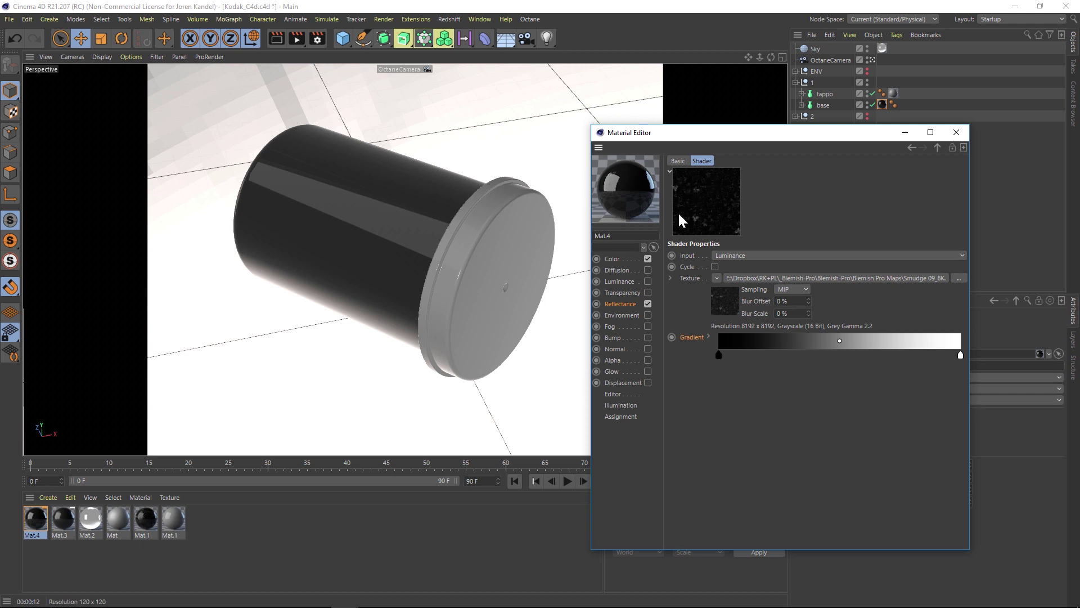
Increase the smudge map's contrast by moving the Colorizer's white knot to just before the gradient's midpoint, then render the view.
{"action": "left_click_drag", "start_coordinate": [960, 354], "coordinate": [840, 357]}
{"action": "mouse_move", "coordinate": [719, 356]}
{"action": "left_mouse_down"}
{"action": "mouse_move", "coordinate": [769, 362]}
{"action": "mouse_move", "coordinate": [719, 359]}
{"action": "left_mouse_up"}
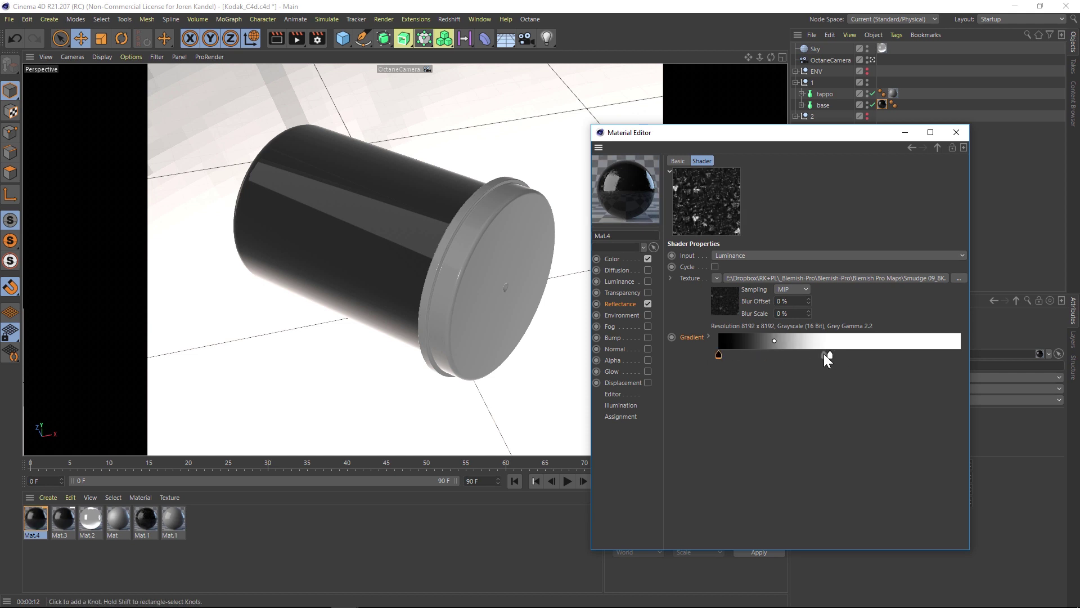
{"action": "left_click", "coordinate": [830, 356]}
{"action": "mouse_move", "coordinate": [830, 357]}
{"action": "left_mouse_down"}
{"action": "mouse_move", "coordinate": [795, 357]}
{"action": "mouse_move", "coordinate": [833, 356]}
{"action": "left_mouse_up"}
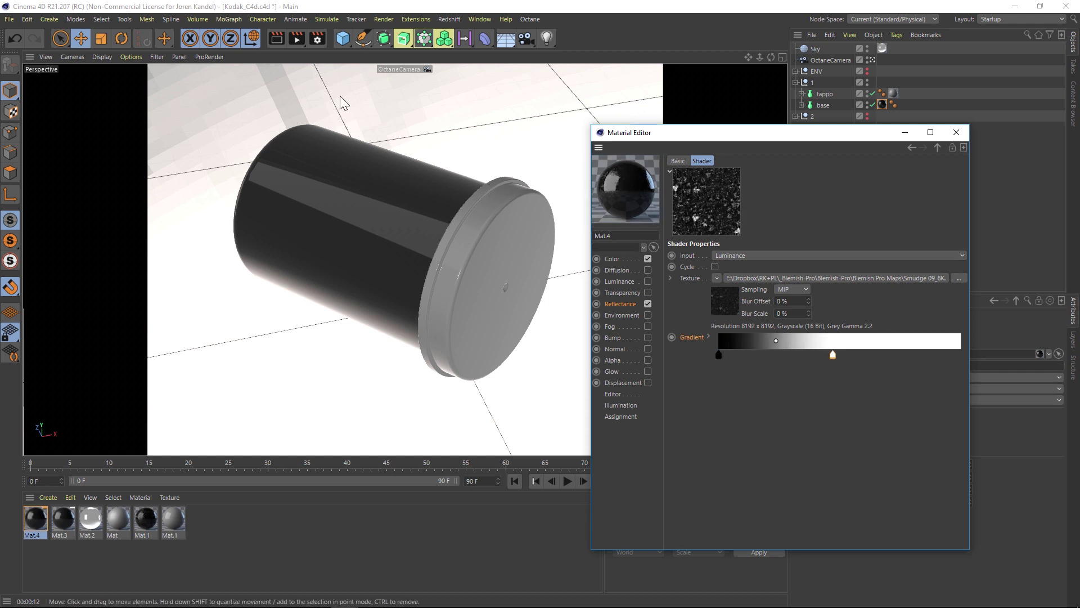
{"action": "left_click", "coordinate": [276, 39]}
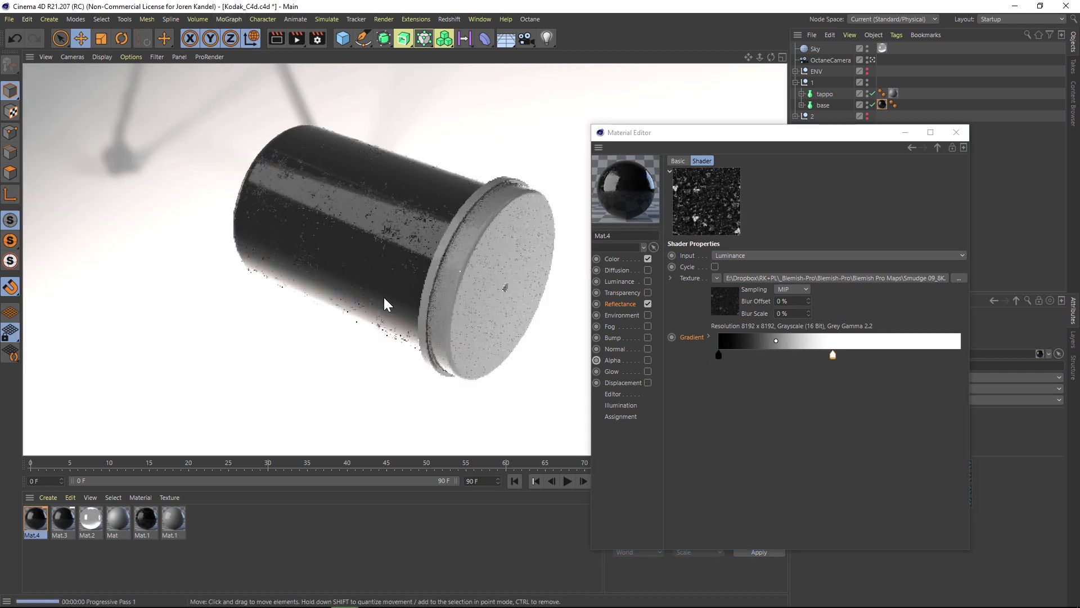
Wrap the Colorizer in a Layer shader and add the Heavy Damage 03 image as a layer without copying it to the project.
{"action": "left_click", "coordinate": [912, 147]}
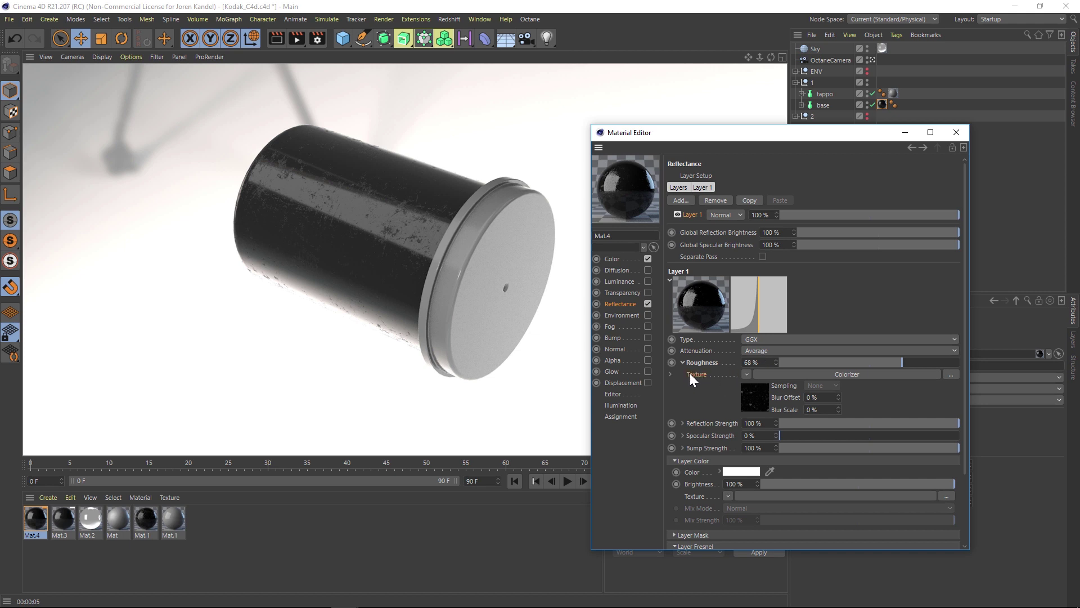
{"action": "left_click", "coordinate": [746, 375]}
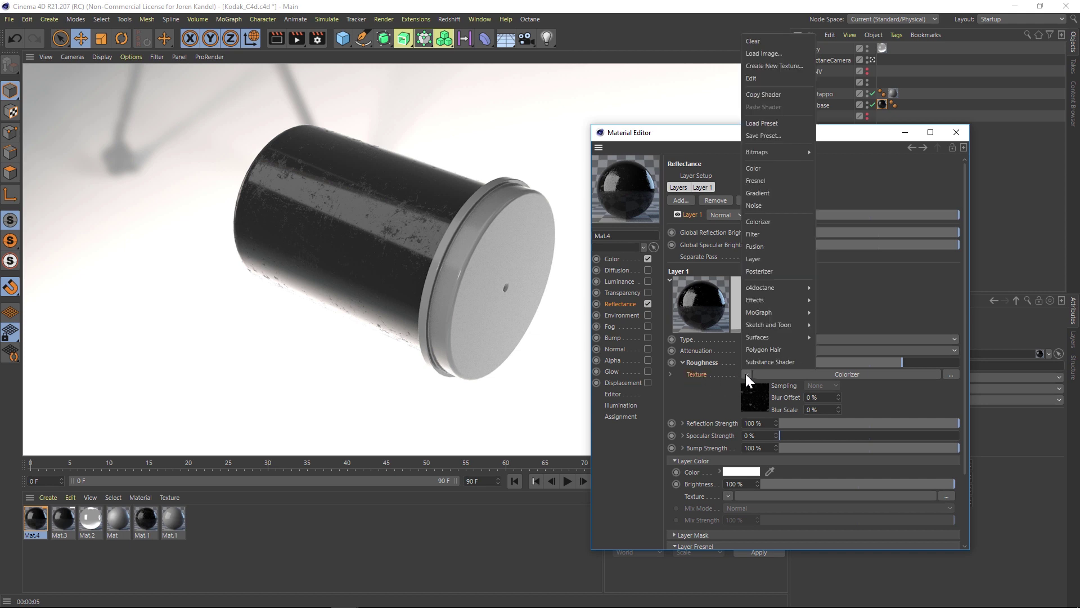
{"action": "left_click", "coordinate": [759, 258]}
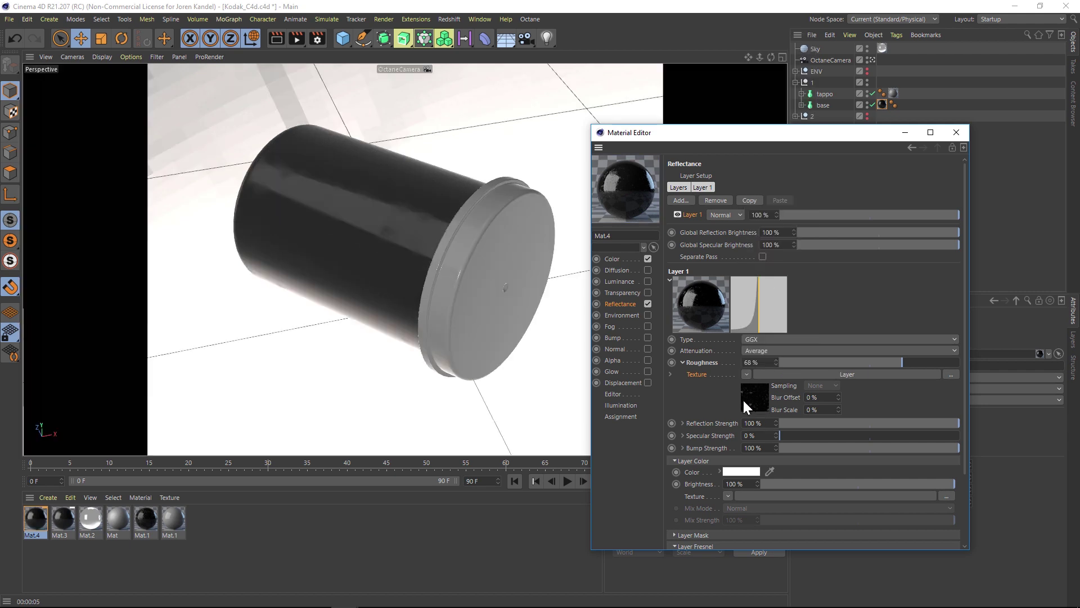
{"action": "left_click", "coordinate": [750, 394]}
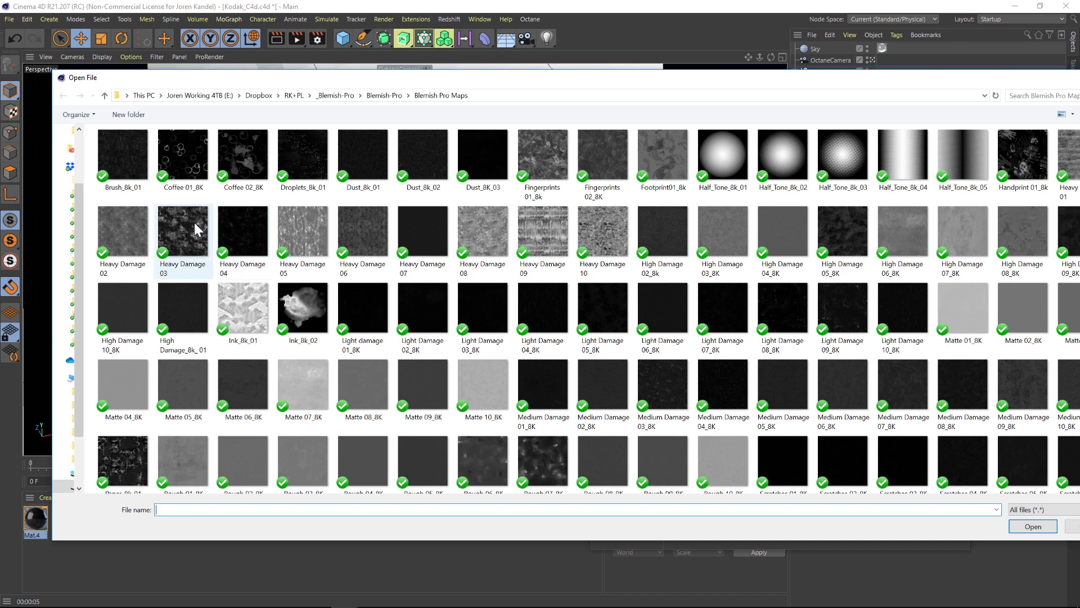
{"action": "double_click", "coordinate": [176, 226]}
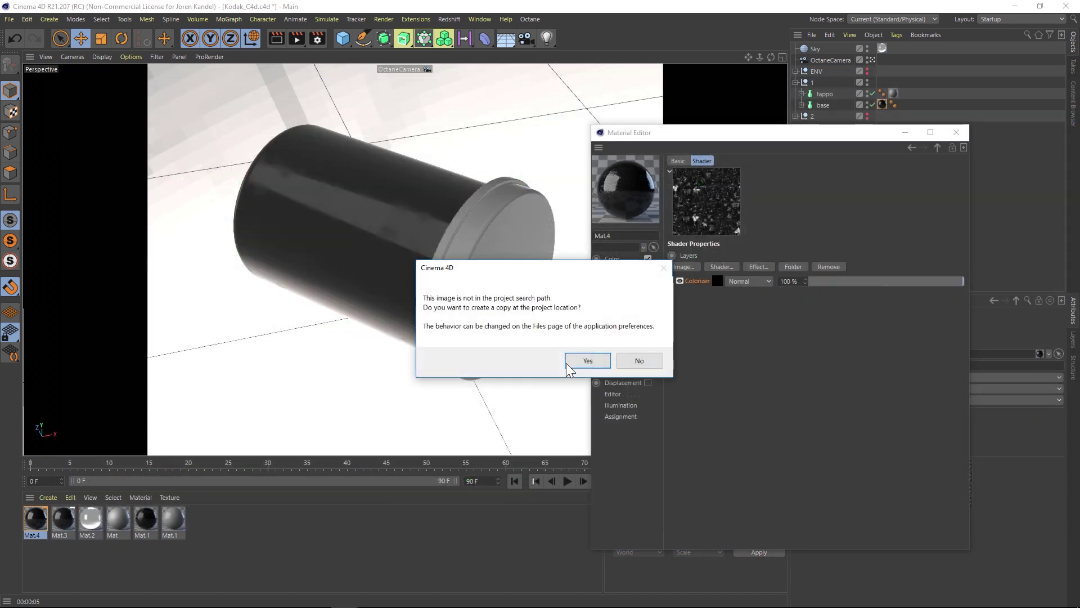
{"action": "left_click", "coordinate": [630, 362]}
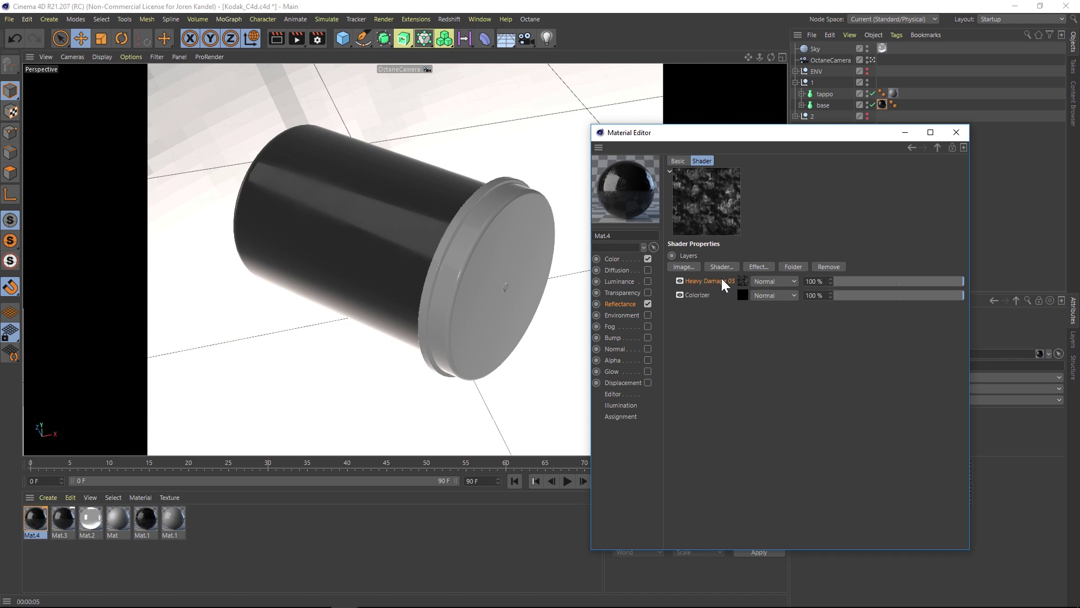
Wrap the Heavy Damage 03 layer in a Colorizer, move its gradient's white knot to about 63%, and render the view.
{"action": "right_click", "coordinate": [700, 279]}
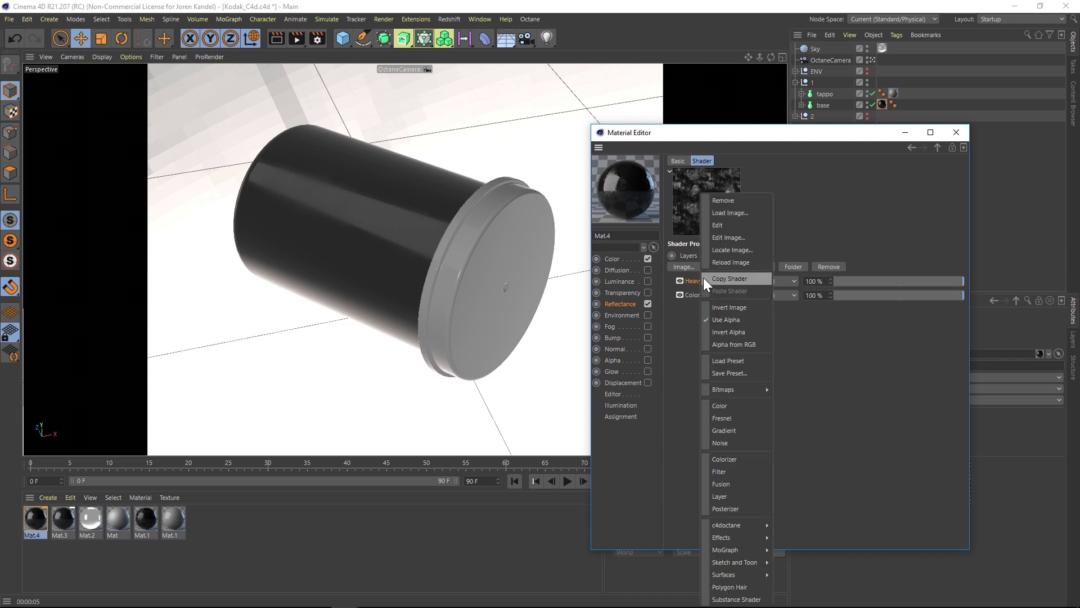
{"action": "left_click", "coordinate": [723, 459]}
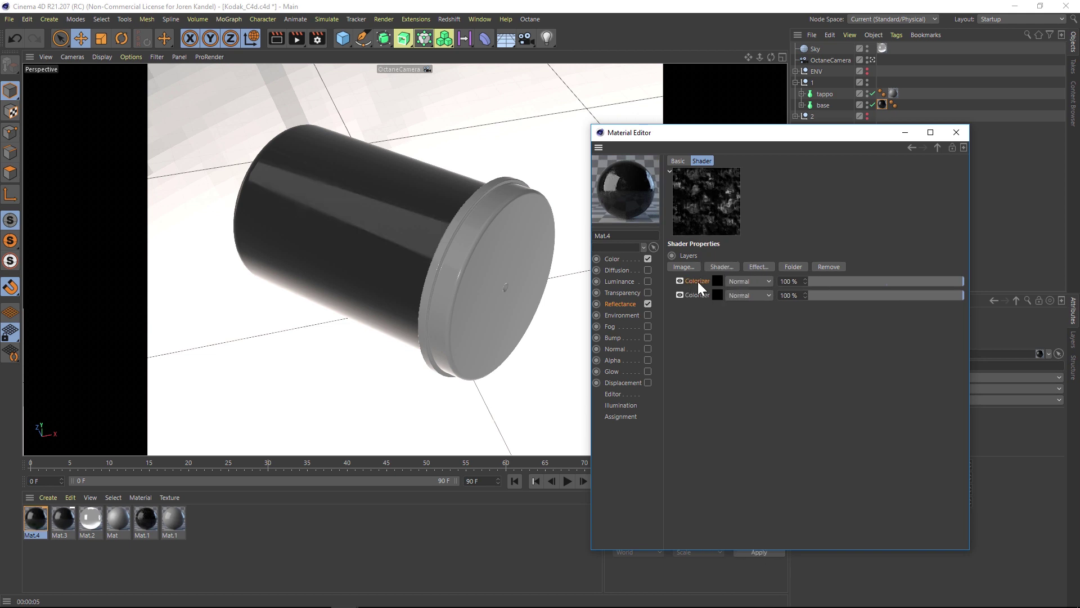
{"action": "left_click", "coordinate": [717, 281]}
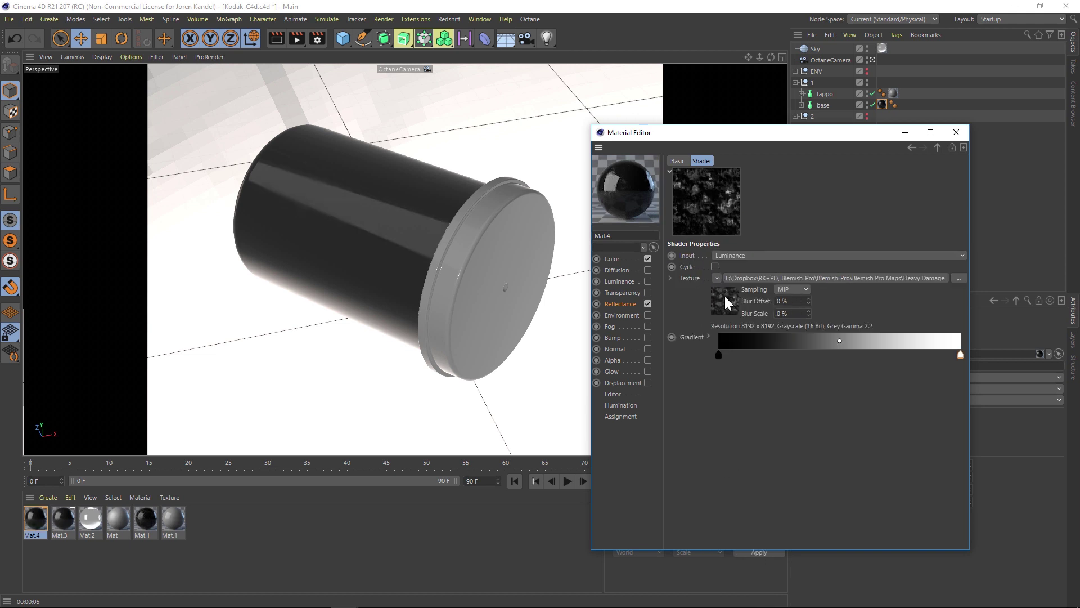
{"action": "left_click_drag", "start_coordinate": [959, 353], "coordinate": [870, 359]}
{"action": "left_click", "coordinate": [911, 147]}
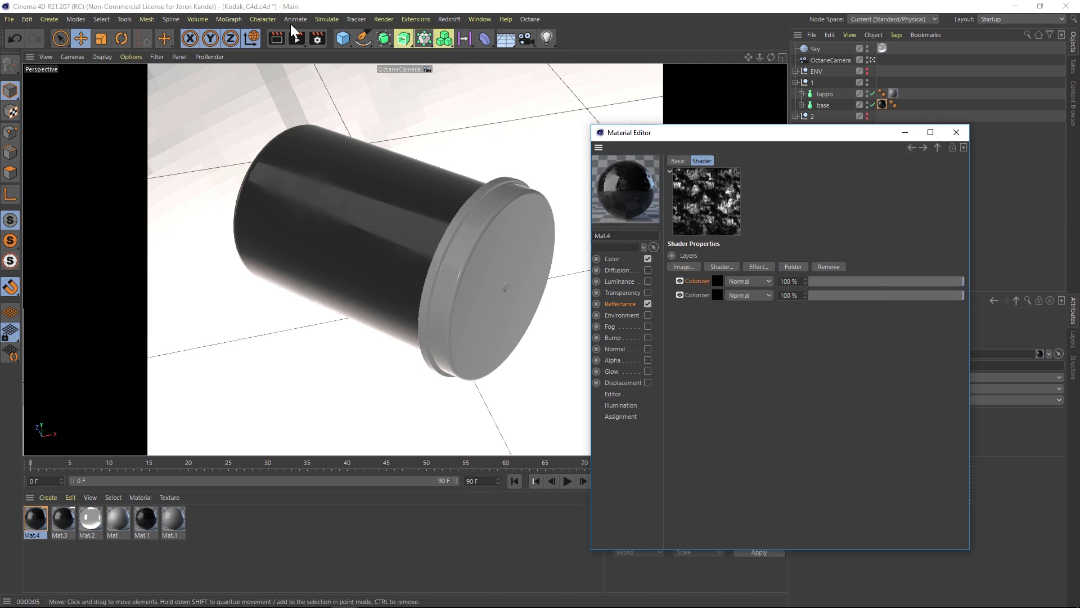
{"action": "left_click", "coordinate": [277, 38]}
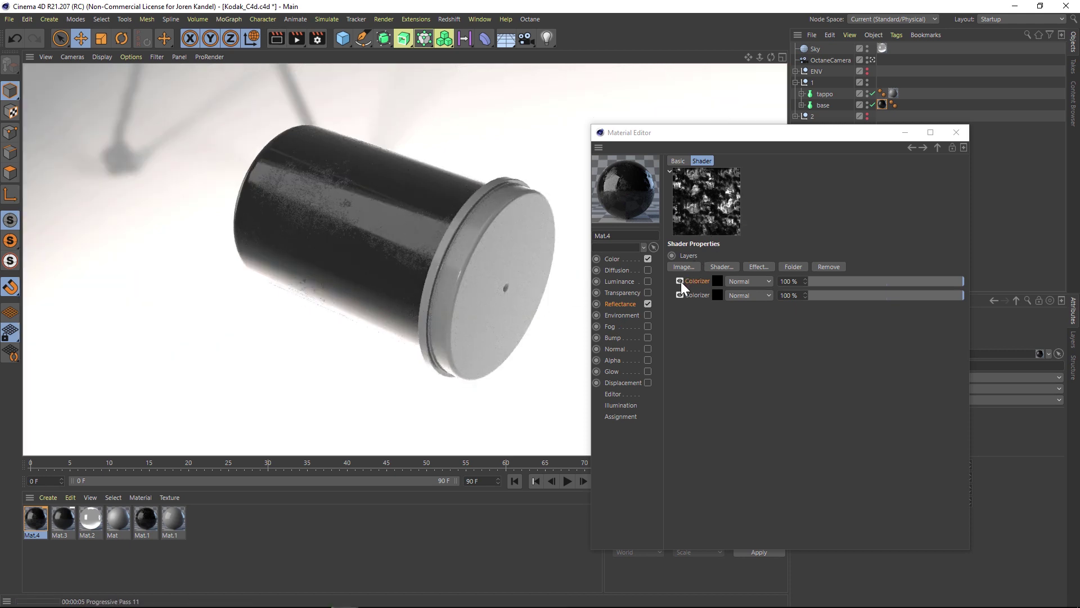
Set the upper Colorizer layer's blend mode to Add and render the view.
{"action": "left_click", "coordinate": [706, 285]}
{"action": "left_click", "coordinate": [749, 282]}
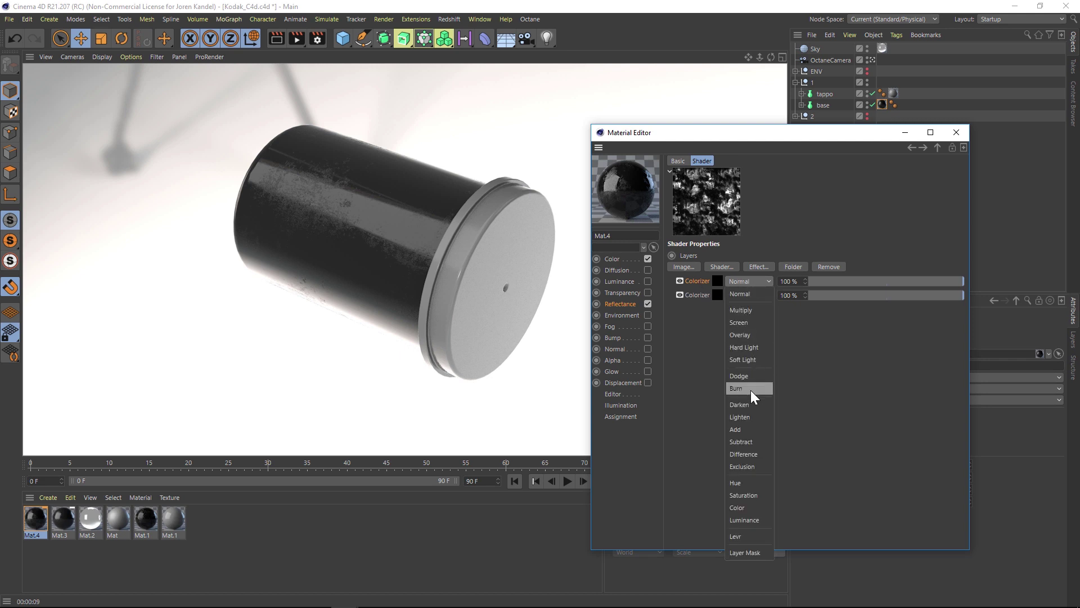
{"action": "left_click", "coordinate": [742, 428]}
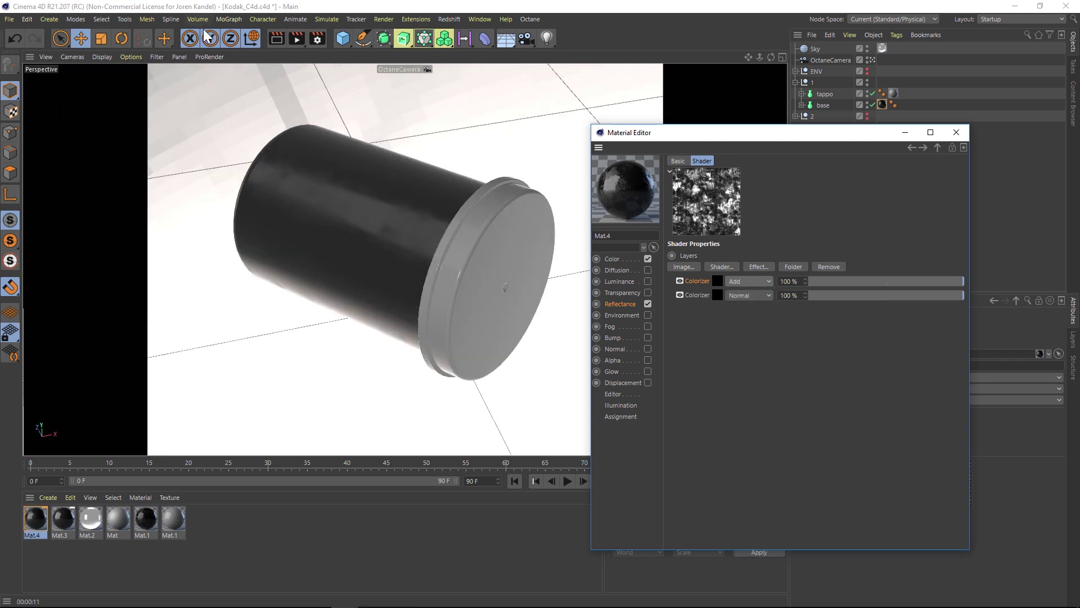
{"action": "left_click", "coordinate": [277, 38]}
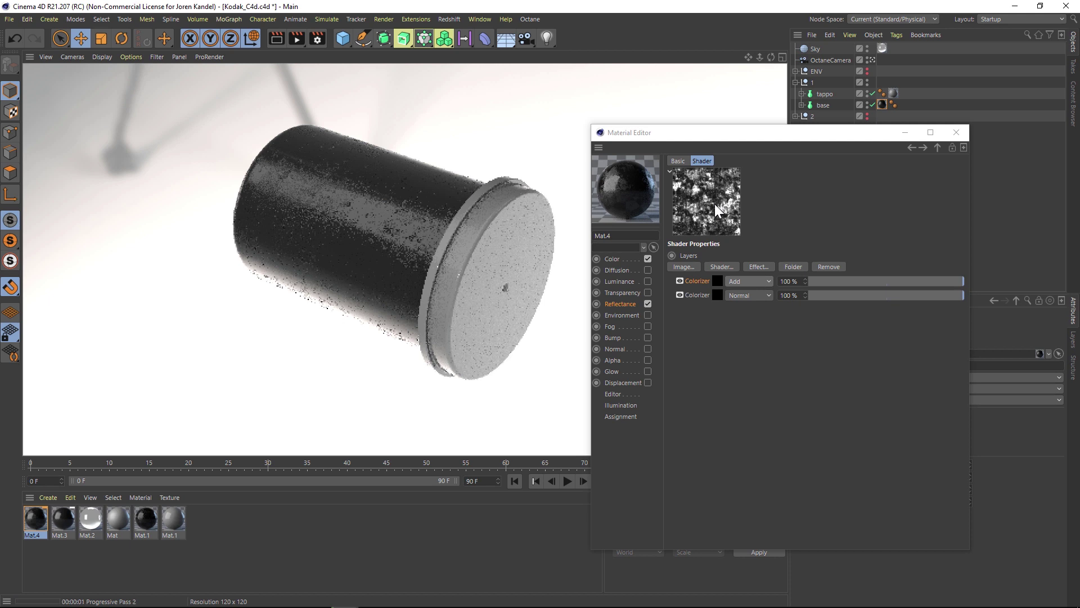
{"action": "left_click", "coordinate": [704, 334]}
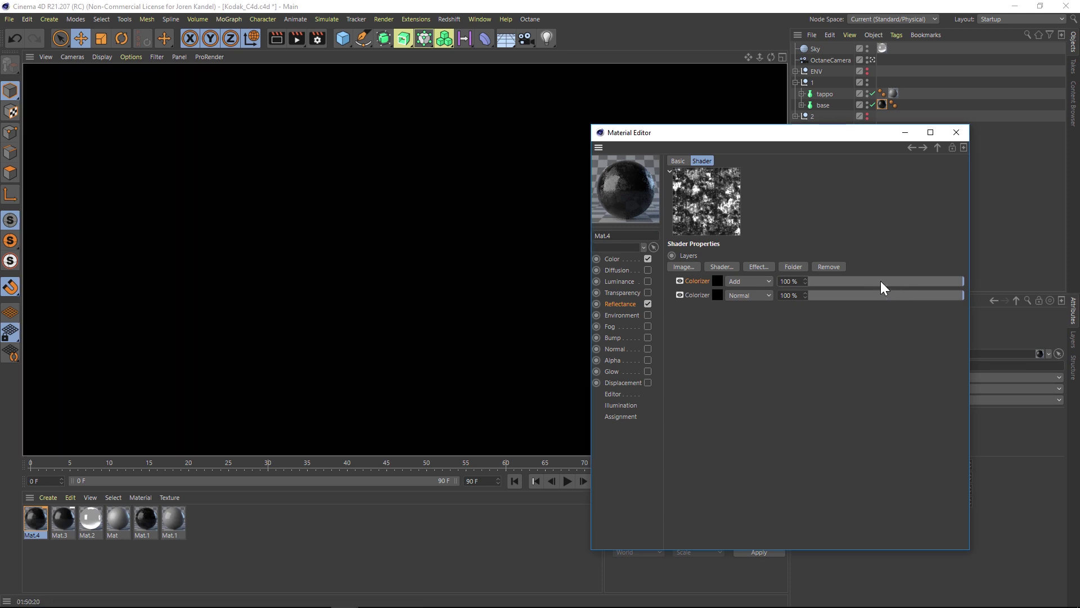
Reduce the upper Colorizer layer's opacity to 56% and the lower one's to 77%, then render the view.
{"action": "left_click", "coordinate": [885, 280]}
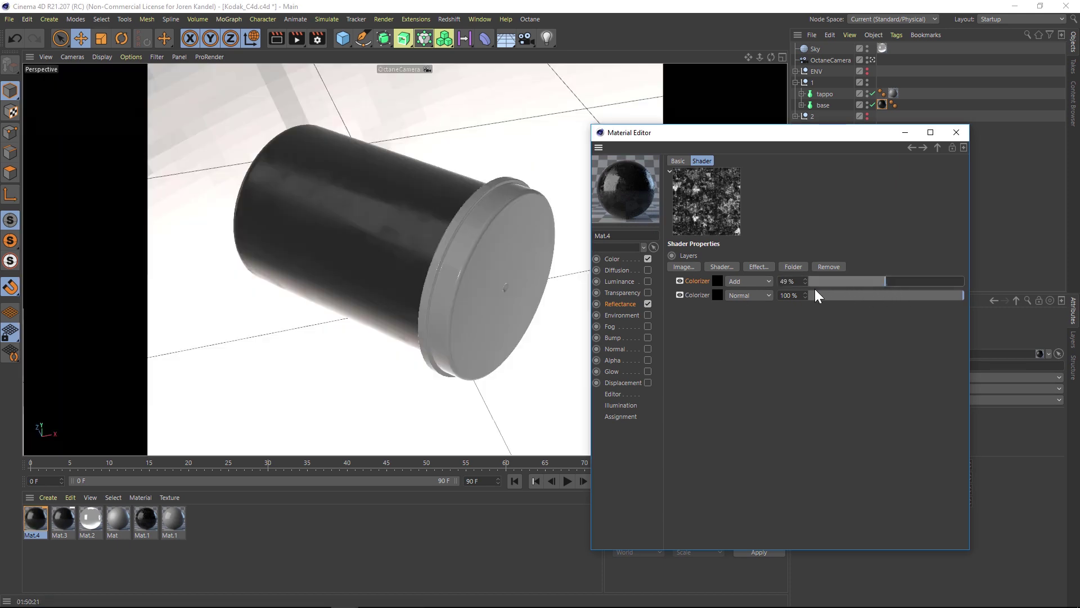
{"action": "left_click", "coordinate": [896, 281]}
{"action": "left_click_drag", "start_coordinate": [904, 295], "coordinate": [929, 295]}
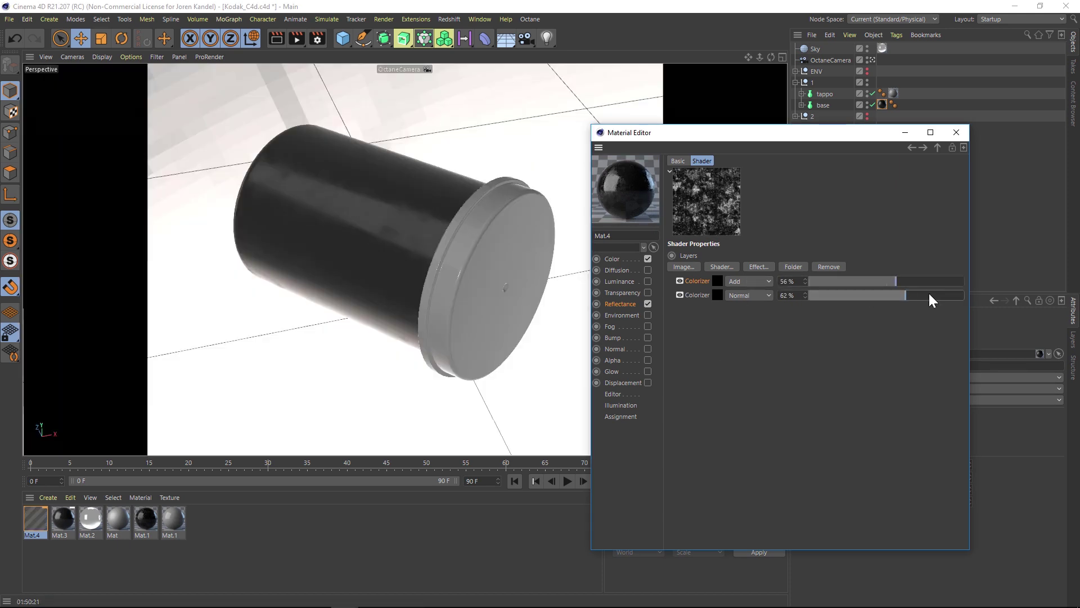
{"action": "left_click", "coordinate": [275, 38]}
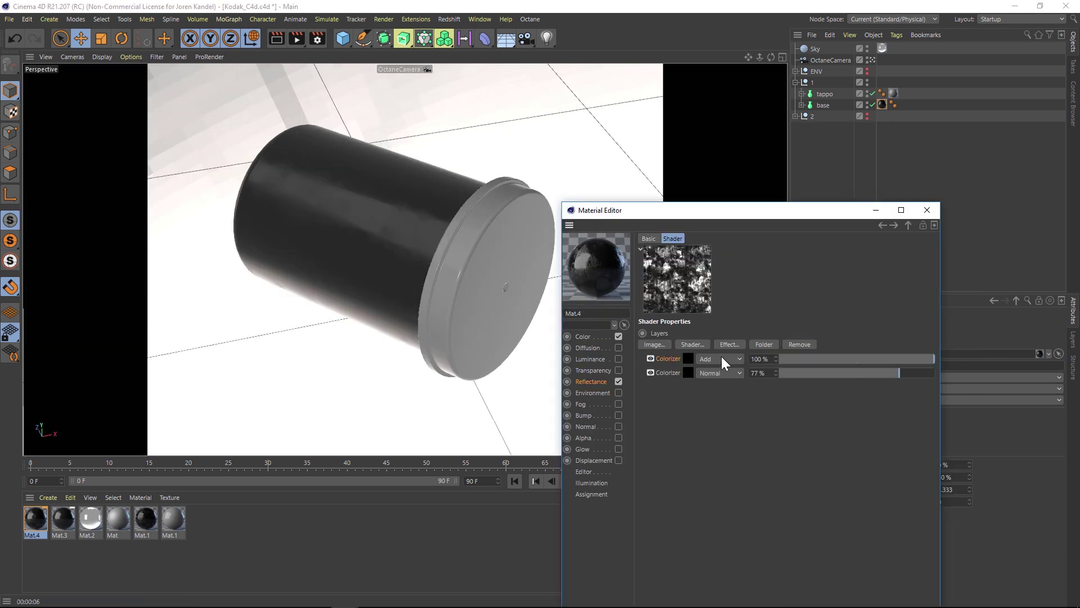
Set the upper Colorizer layer's blend mode back to Normal and move the Material Editor clear of the material tag's settings.
{"action": "left_click", "coordinate": [723, 360]}
{"action": "left_click", "coordinate": [723, 87]}
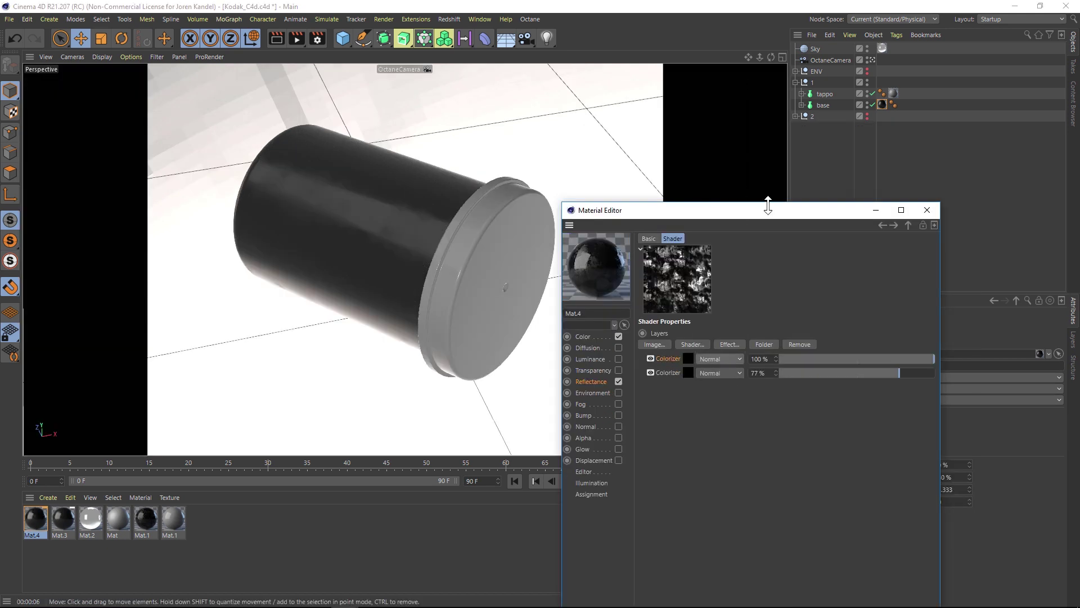
{"action": "left_click_drag", "start_coordinate": [766, 210], "coordinate": [635, 125]}
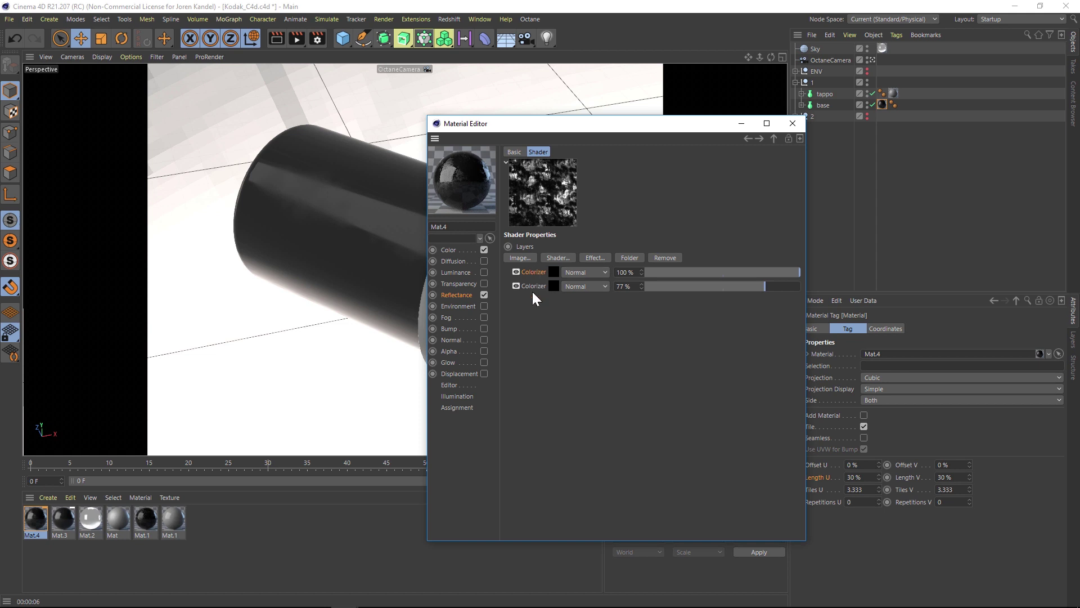
Wrap the upper Colorizer layer in its own Layer shader and add a Transform effect inside it.
{"action": "right_click", "coordinate": [539, 269]}
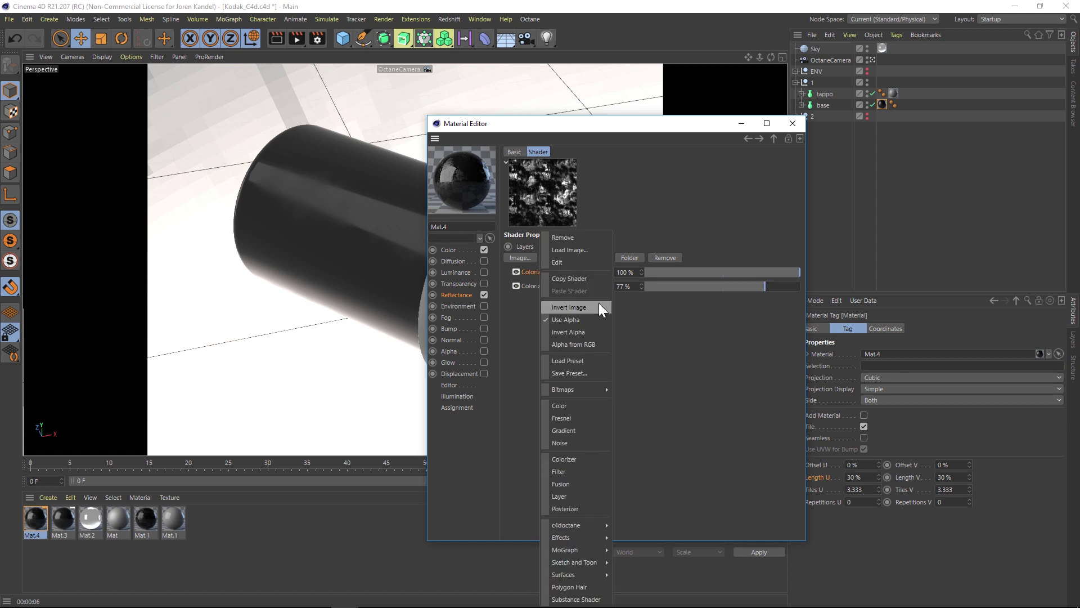
{"action": "left_click", "coordinate": [562, 494]}
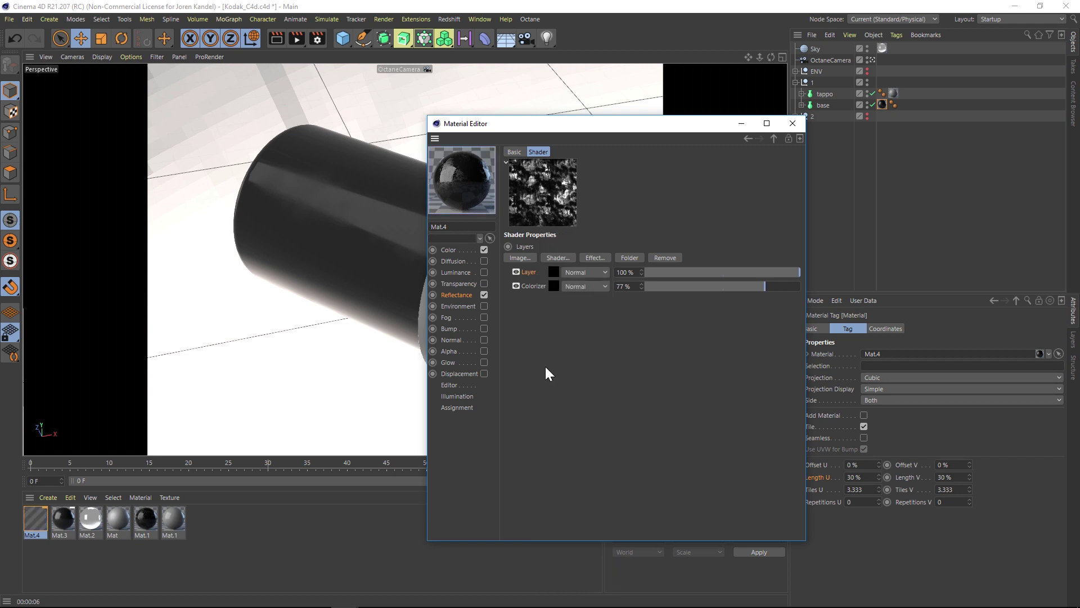
{"action": "left_click", "coordinate": [554, 269]}
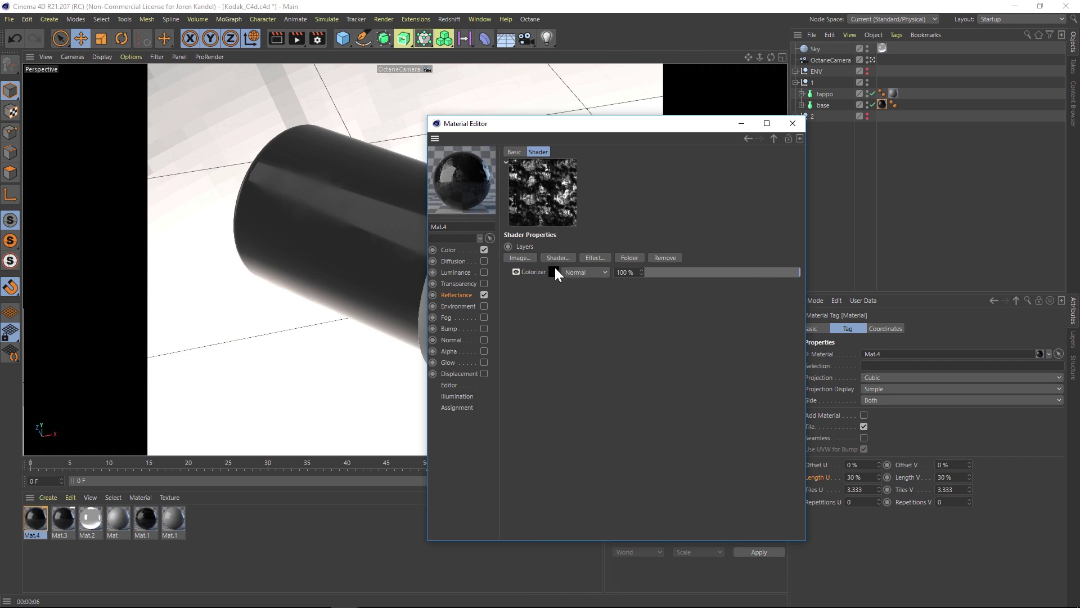
{"action": "left_click", "coordinate": [606, 256]}
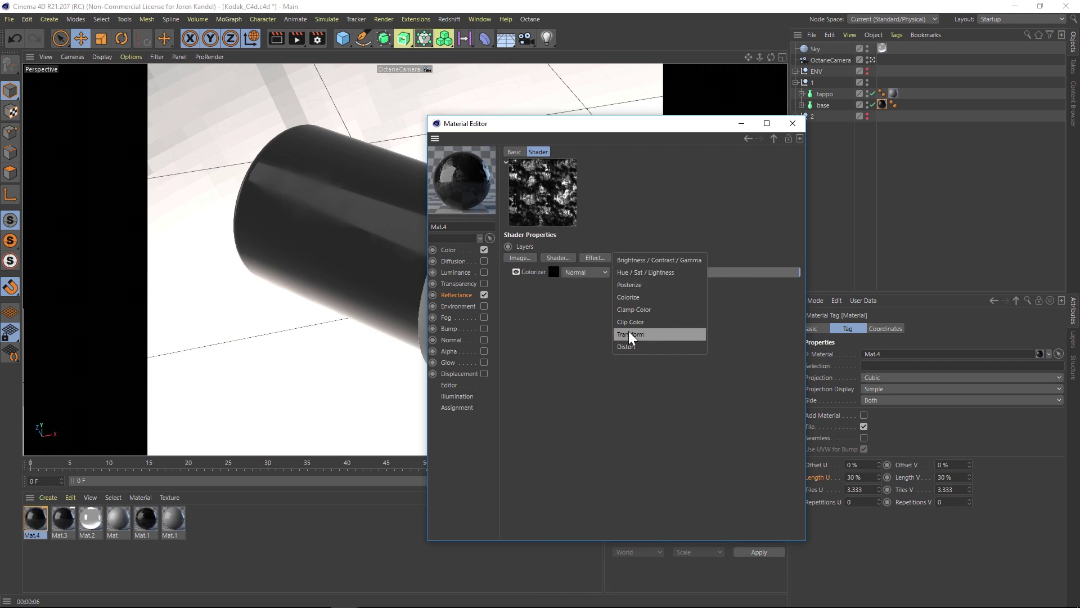
{"action": "left_click", "coordinate": [641, 333]}
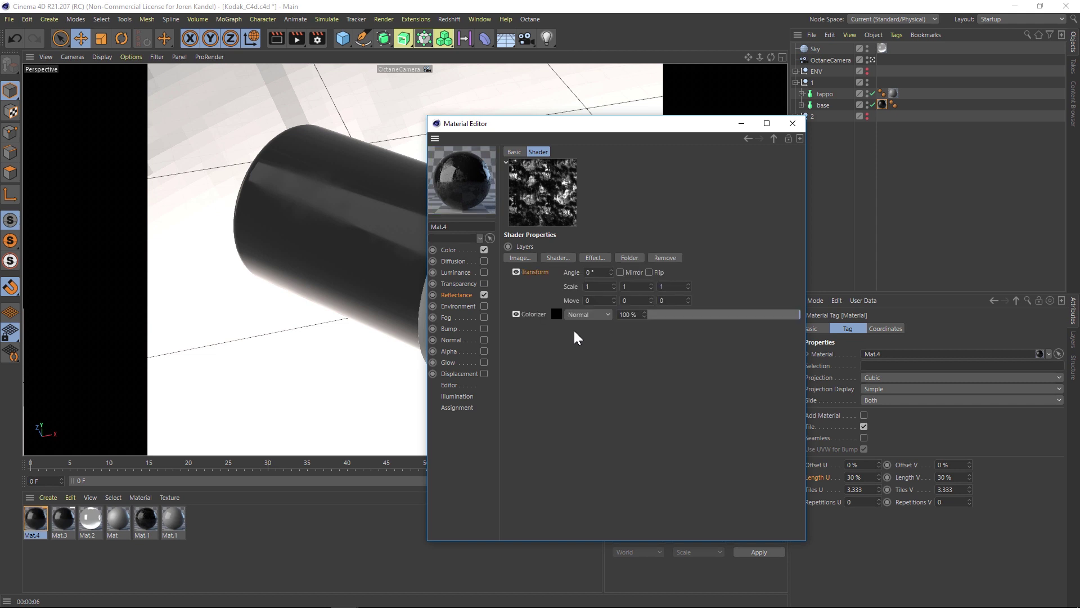
Set the Transform effect's three Scale values to 0.5 and its first Move value to 0.22.
{"action": "left_click", "coordinate": [585, 287]}
{"action": "type", "text": ".5"}
{"action": "key", "text": "Tab"}
{"action": "type", "text": ".5"}
{"action": "key", "text": "Tab"}
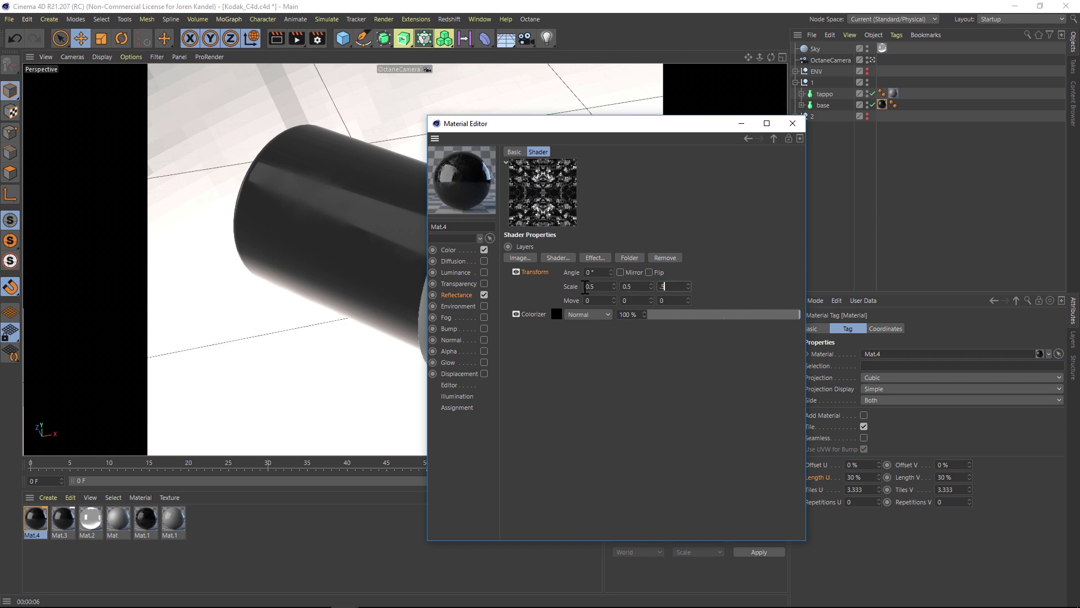
{"action": "type", "text": ".5"}
{"action": "key", "text": "Return"}
{"action": "left_click_drag", "start_coordinate": [570, 129], "coordinate": [723, 117]}
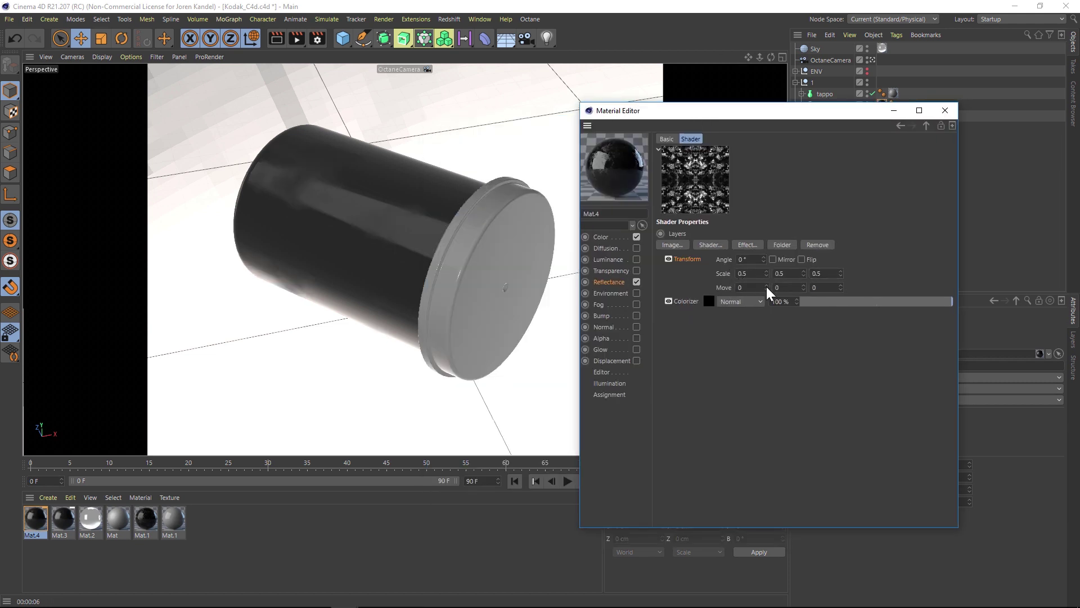
{"action": "left_click_drag", "start_coordinate": [767, 290], "coordinate": [765, 292]}
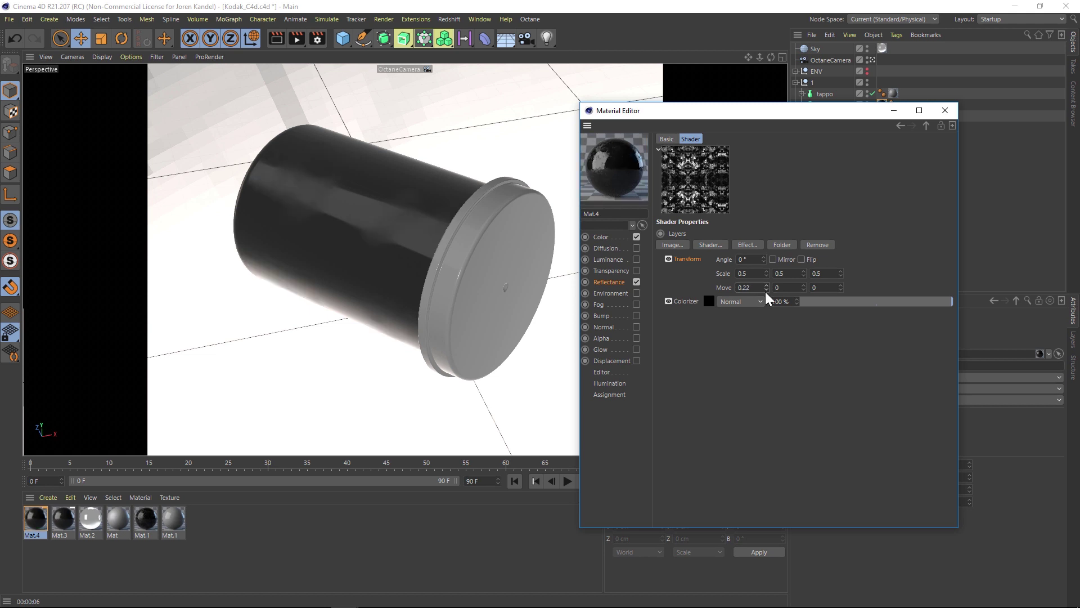